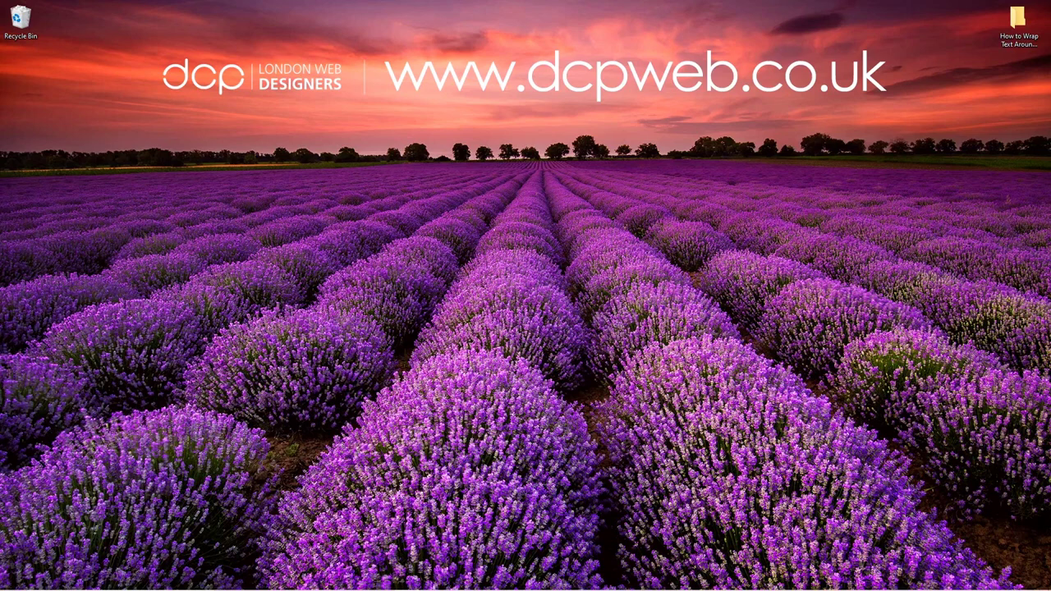
# Step: Launch Word from Start and create a maximized blank document
pyautogui.click(8, 582)
pyautogui.click(253, 217)
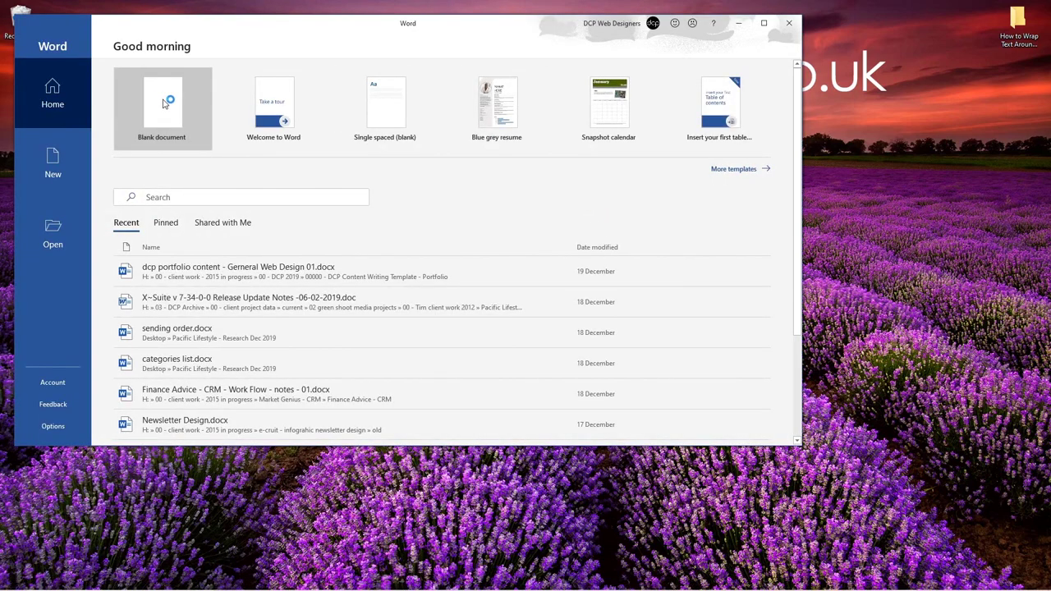
pyautogui.click(164, 102)
pyautogui.click(763, 22)
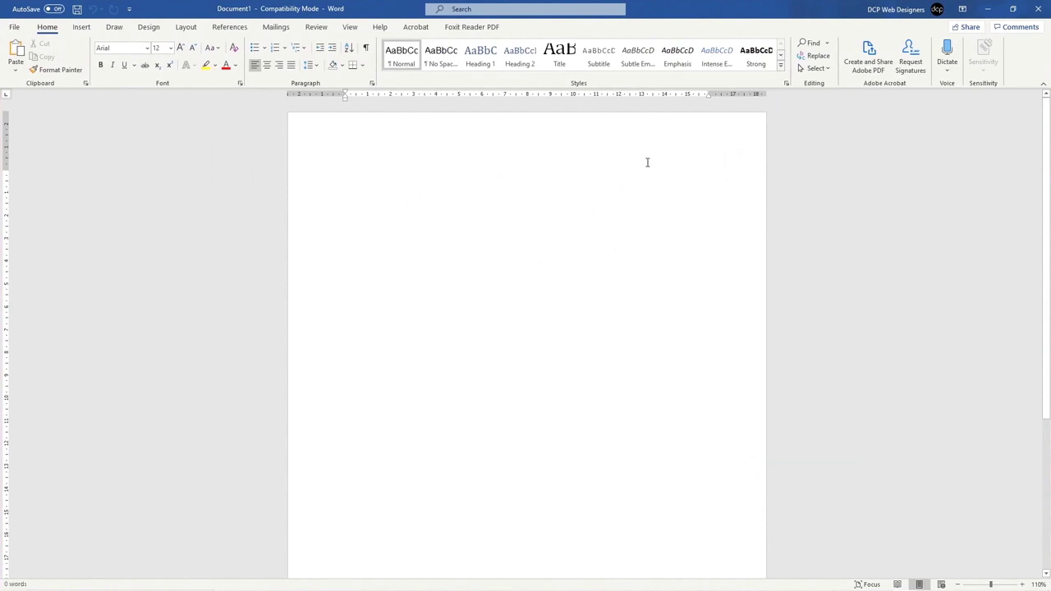
# Step: Minimize Word and launch Chrome to show the DCP London Web Designers homepage
pyautogui.click(987, 9)
pyautogui.press('super')
pyautogui.click(879, 580)
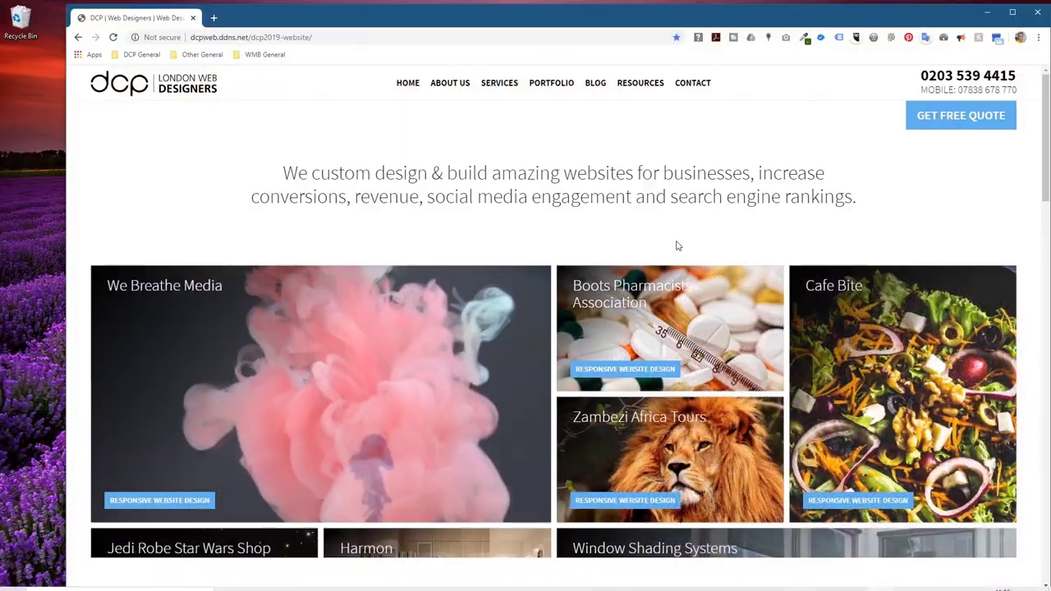
# Step: Snap Chrome to the left, widen it to about 70%, and open the tutorial image folder
pyautogui.press('super+Left')
pyautogui.press('super+Down')
pyautogui.press('super+Down')
pyautogui.press('super+Right')
pyautogui.press('super+Left')
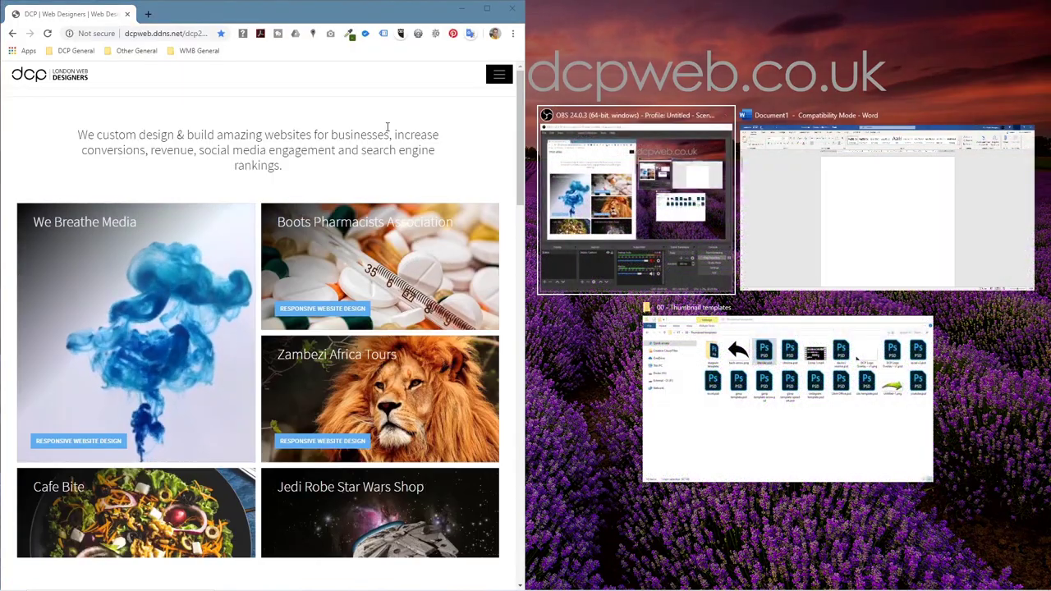
pyautogui.click(386, 129)
pyautogui.moveTo(525, 150); pyautogui.dragTo(735, 150)
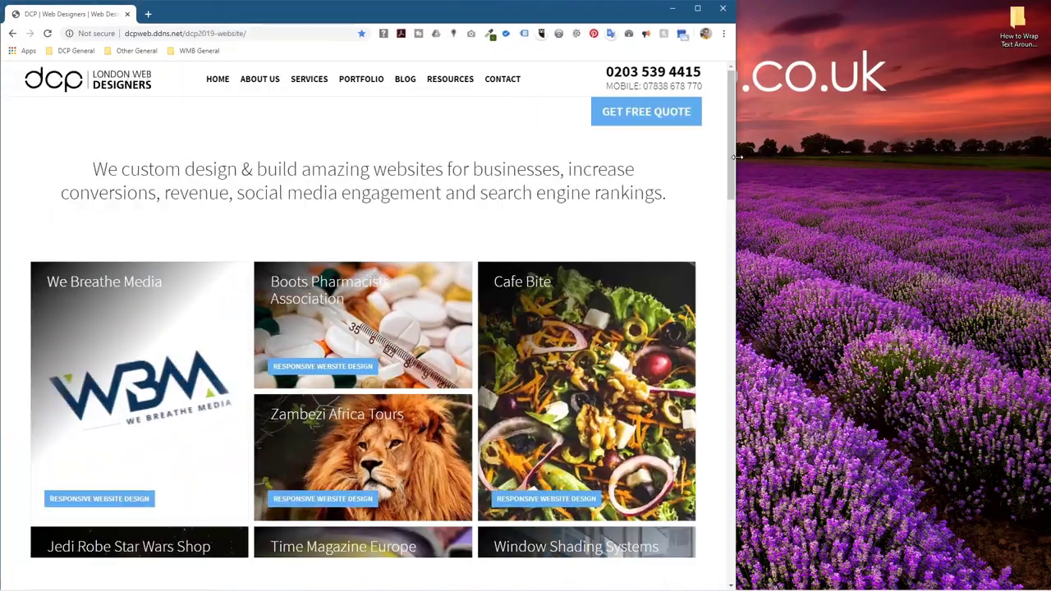
pyautogui.doubleClick(1017, 31)
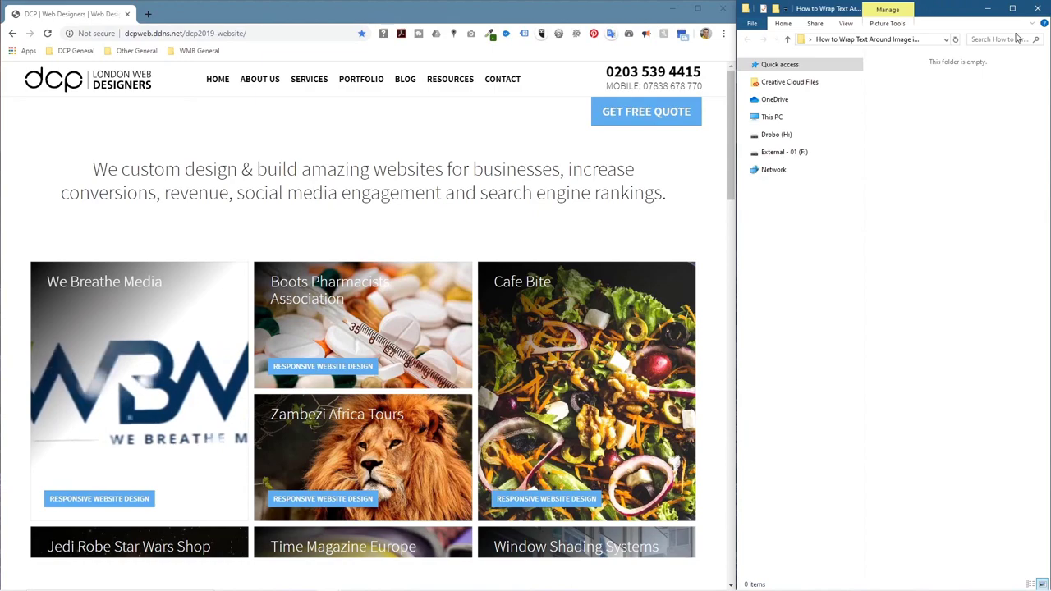
# Step: Show the portfolio filtered to Company Logo Design and browse to the Bagoyoma project
pyautogui.click(365, 79)
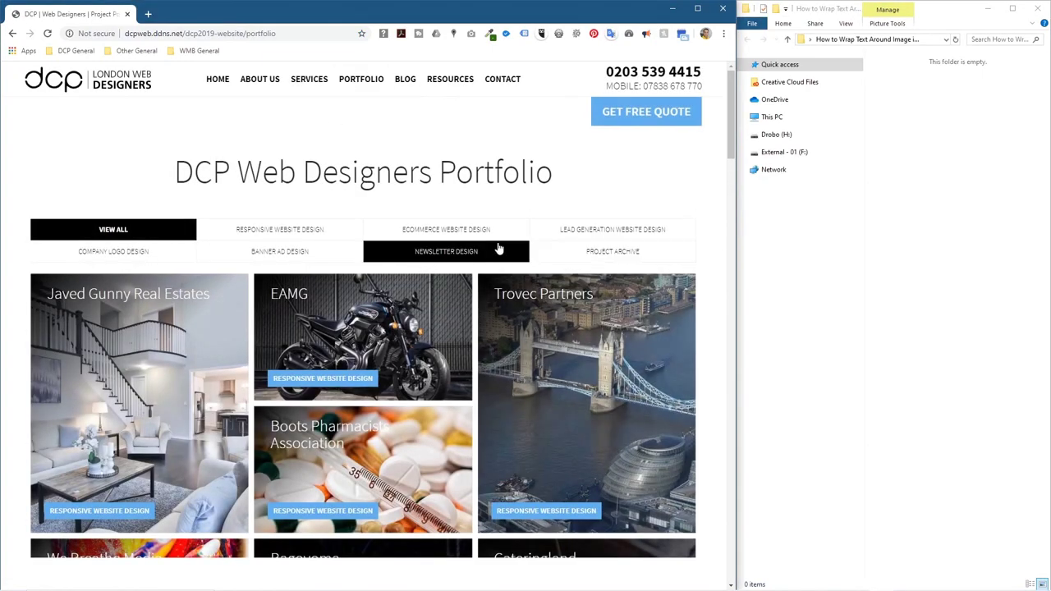
pyautogui.click(160, 269)
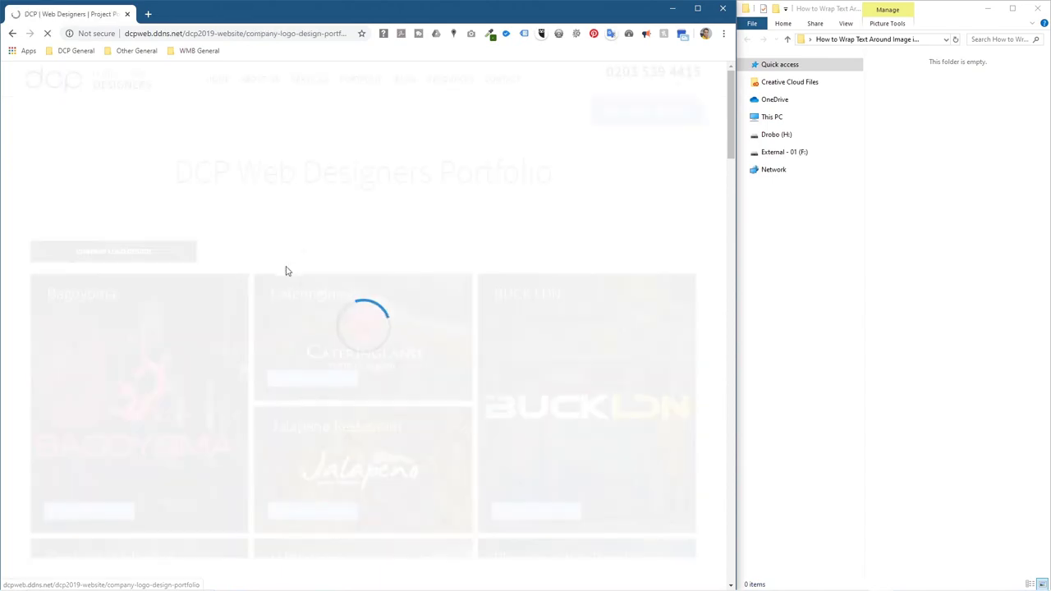
pyautogui.scroll(-2, 530, 224)
pyautogui.scroll(-8, 529, 224)
pyautogui.scroll(8, 311, 341)
pyautogui.scroll(3, 312, 341)
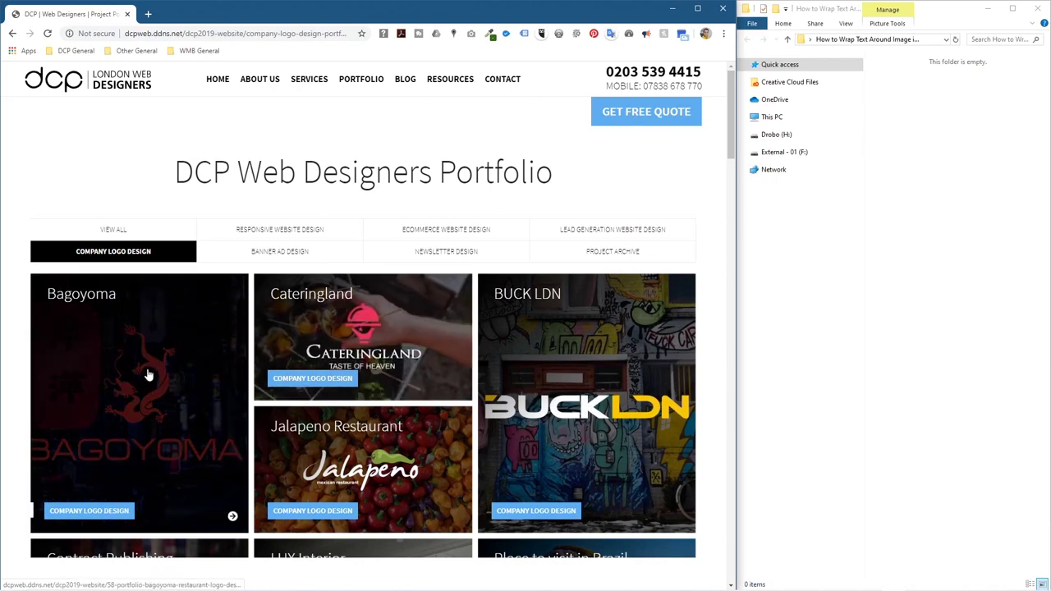
pyautogui.scroll(-2, 195, 356)
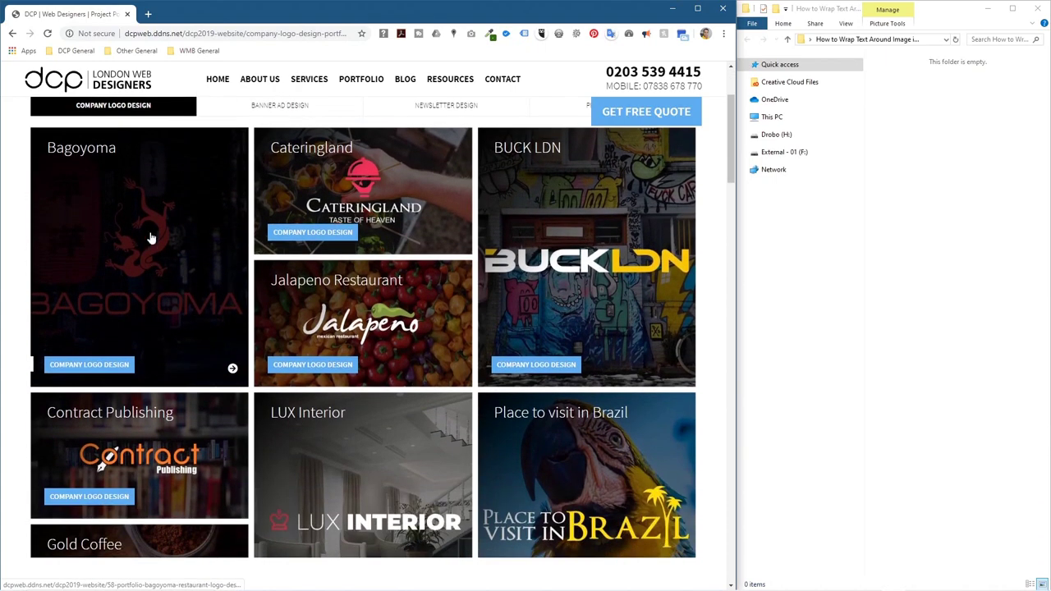
pyautogui.scroll(-4, 234, 298)
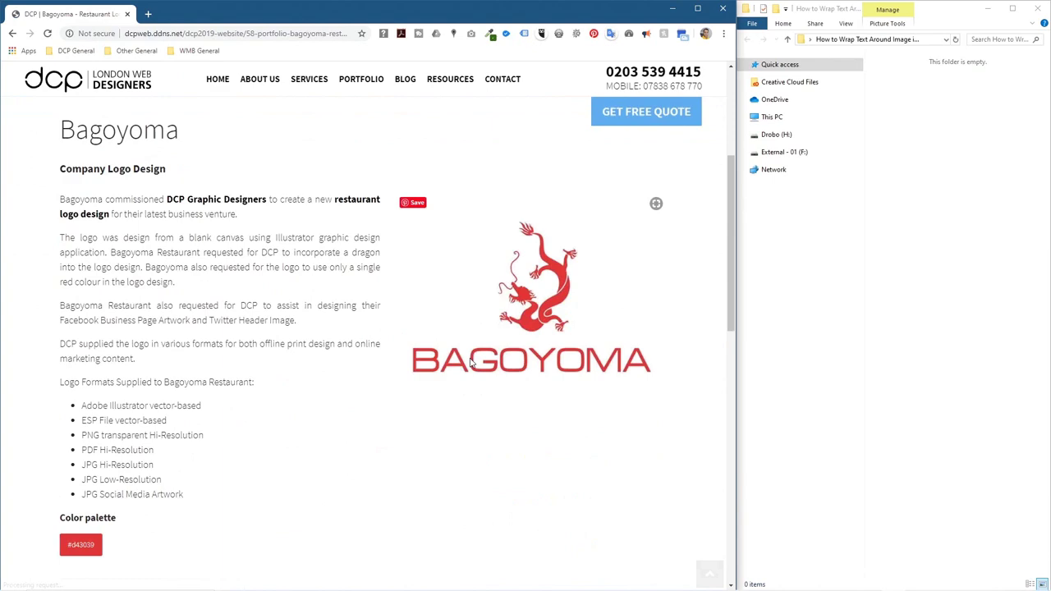
# Step: Save the Bagoyoma logo plus dragon window, red cup and third mockup photos into the folder
pyautogui.moveTo(530, 274); pyautogui.dragTo(920, 156)
pyautogui.click(441, 435)
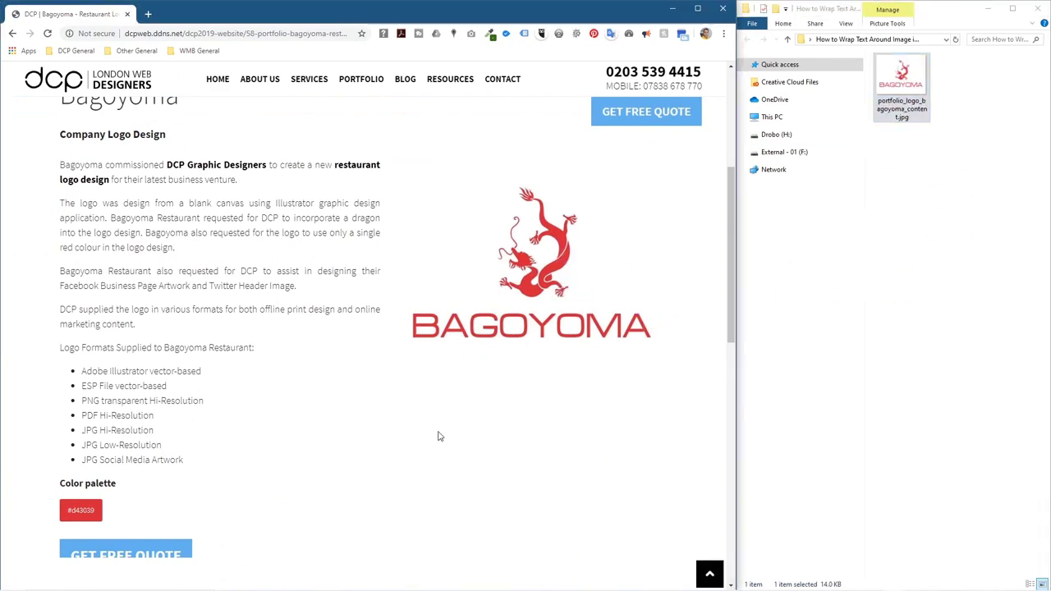
pyautogui.scroll(-5, 380, 407)
pyautogui.moveTo(139, 383); pyautogui.dragTo(935, 319)
pyautogui.moveTo(379, 389); pyautogui.dragTo(945, 297)
pyautogui.moveTo(541, 392); pyautogui.dragTo(944, 314)
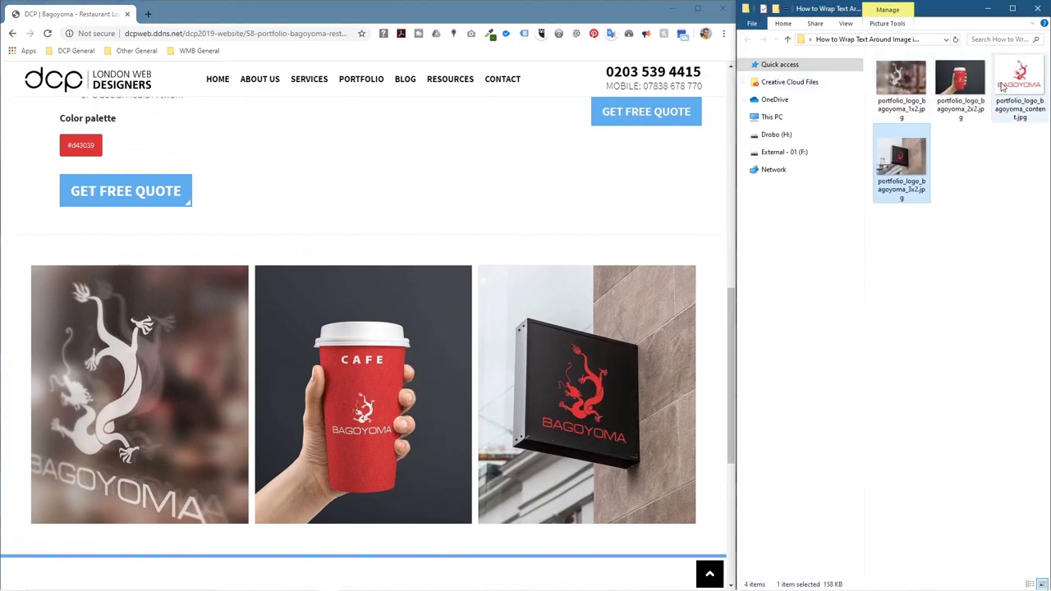
# Step: Select the Bagoyoma project description text and bring up its context menu
pyautogui.scroll(1, 294, 250)
pyautogui.scroll(4, 294, 249)
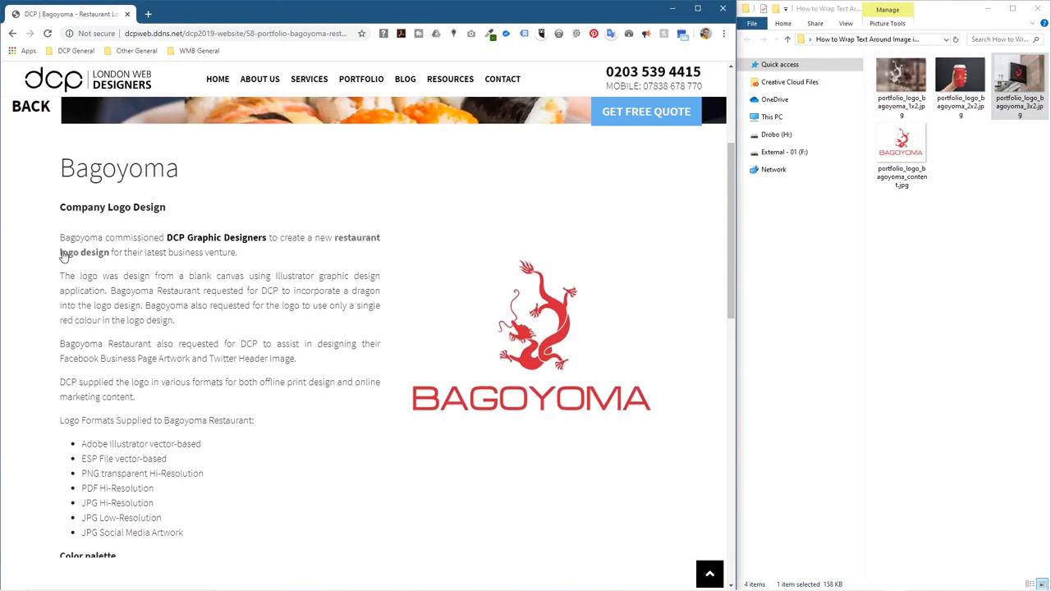
pyautogui.moveTo(60, 237); pyautogui.dragTo(165, 250)
pyautogui.scroll(-2, 195, 436)
pyautogui.rightClick(141, 232)
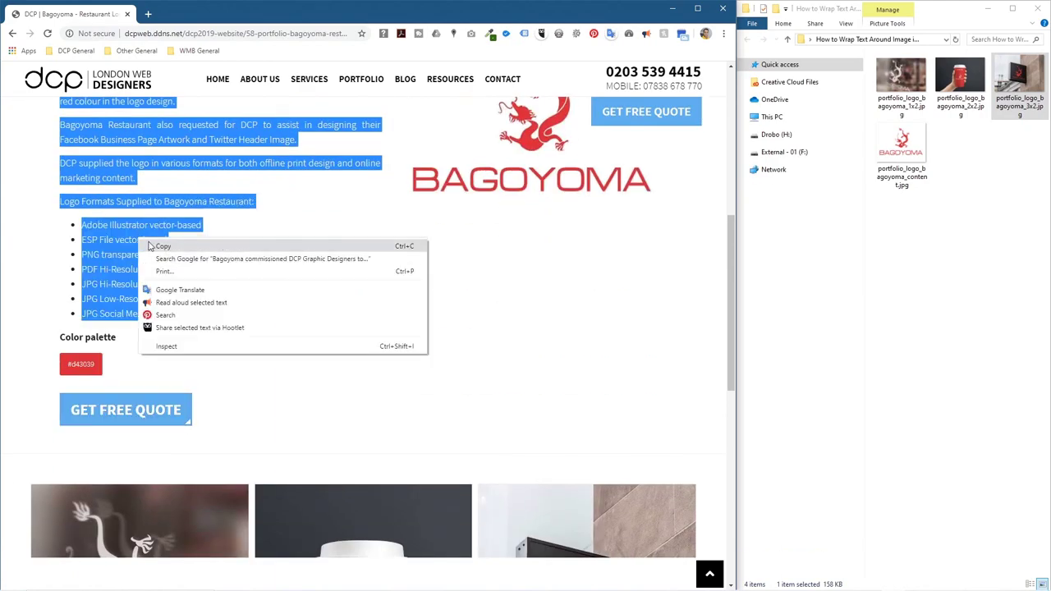
# Step: Copy the Bagoyoma description and paste it into a new Notepad window as plain text
pyautogui.click(149, 246)
pyautogui.click(671, 10)
pyautogui.press('super')
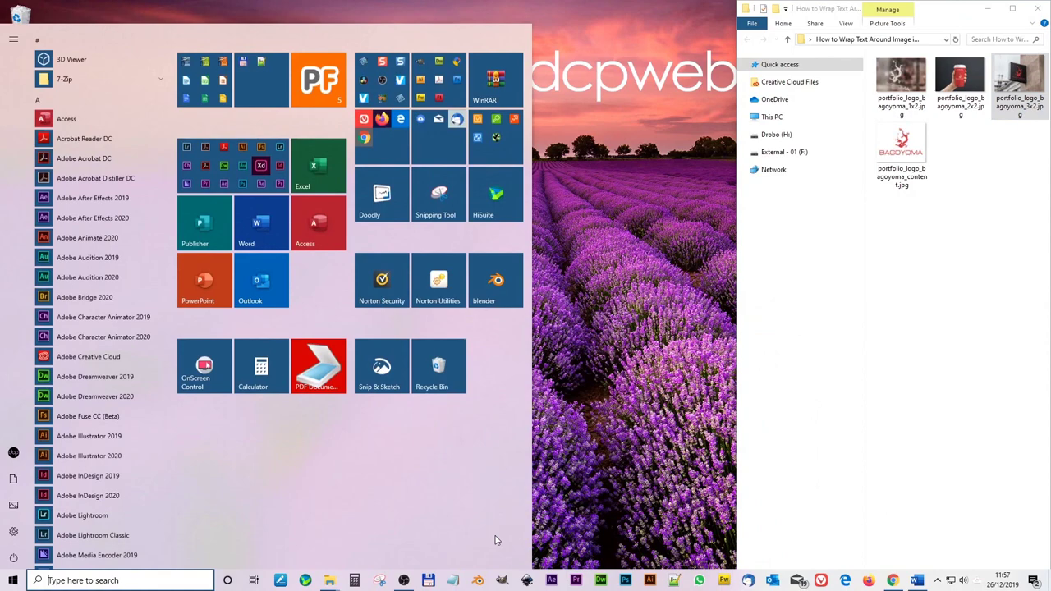
pyautogui.click(514, 533)
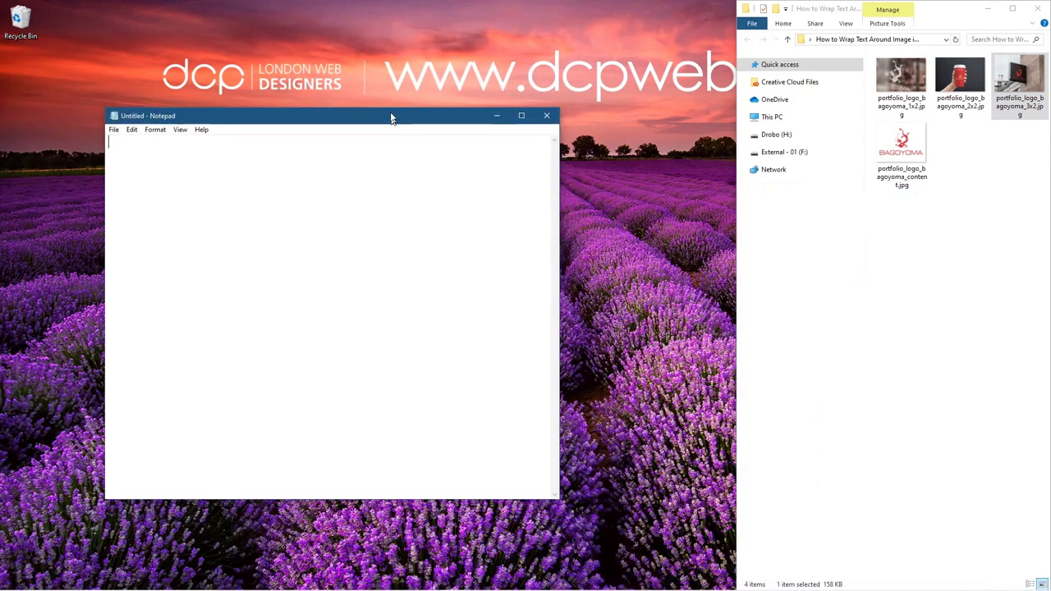
pyautogui.moveTo(392, 113); pyautogui.dragTo(385, 96)
pyautogui.hotkey('ctrl', 'v')
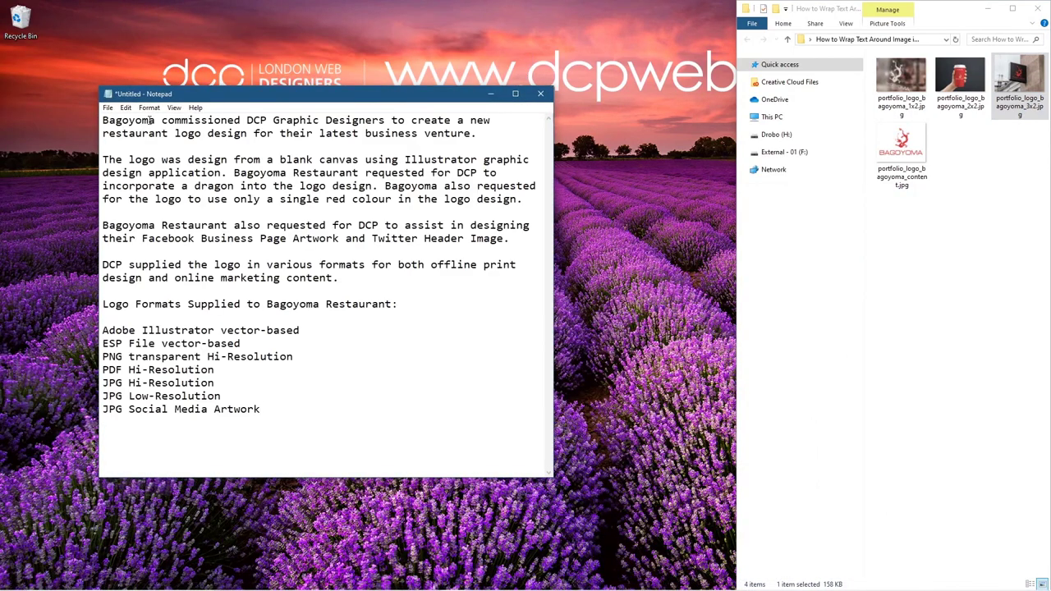
# Step: Cut the plain description out of Notepad, close Notepad, and return to Word
pyautogui.moveTo(263, 409); pyautogui.dragTo(47, 54)
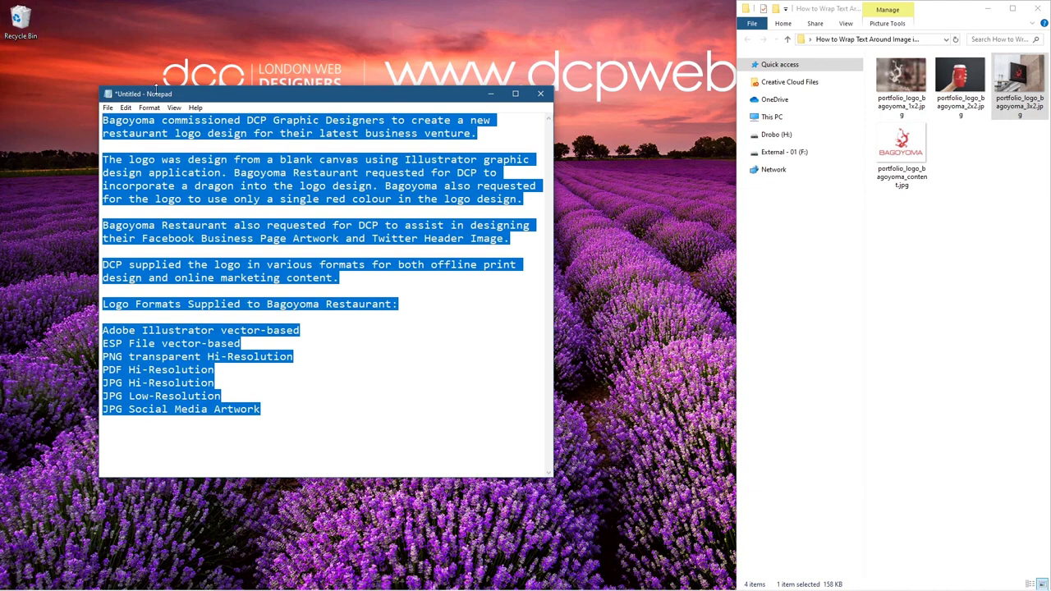
pyautogui.hotkey('ctrl', 'x')
pyautogui.click(540, 93)
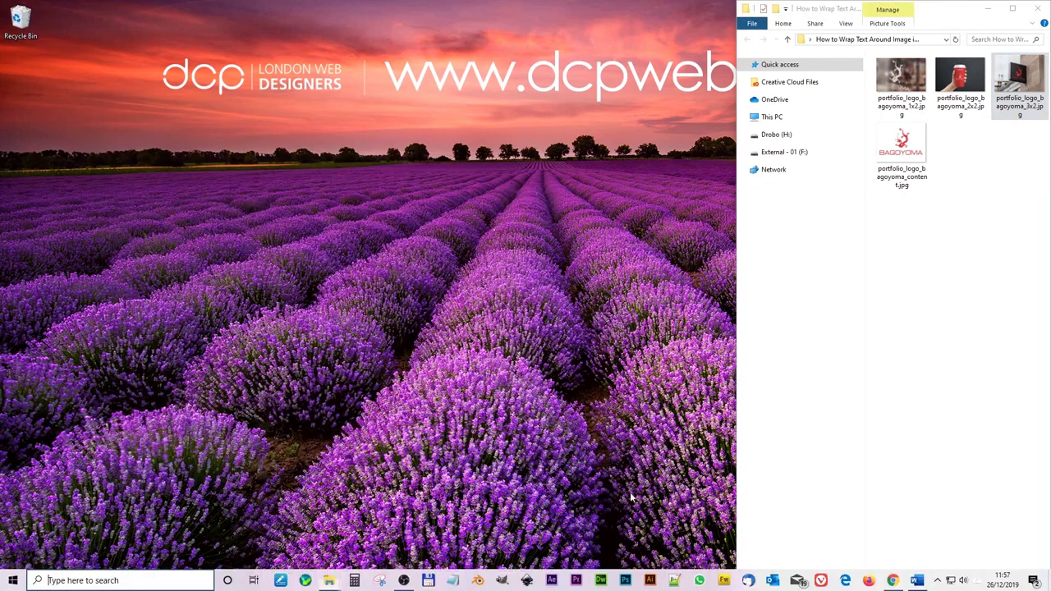
pyautogui.press('super')
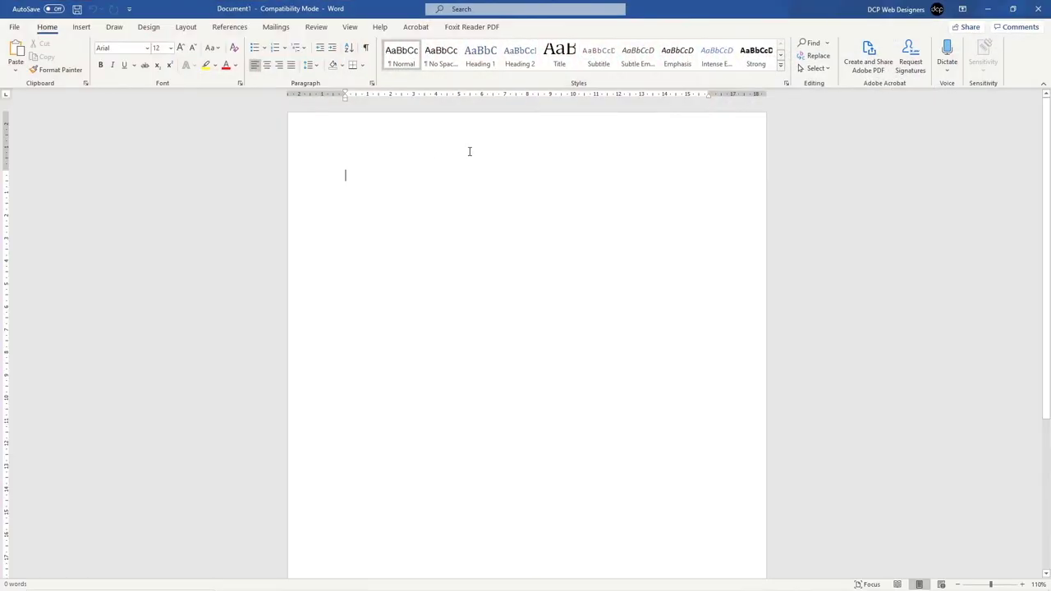
# Step: Paste the plain description into the narrowed Word window and delete the blank lines between paragraphs
pyautogui.moveTo(697, 12); pyautogui.dragTo(4, 164)
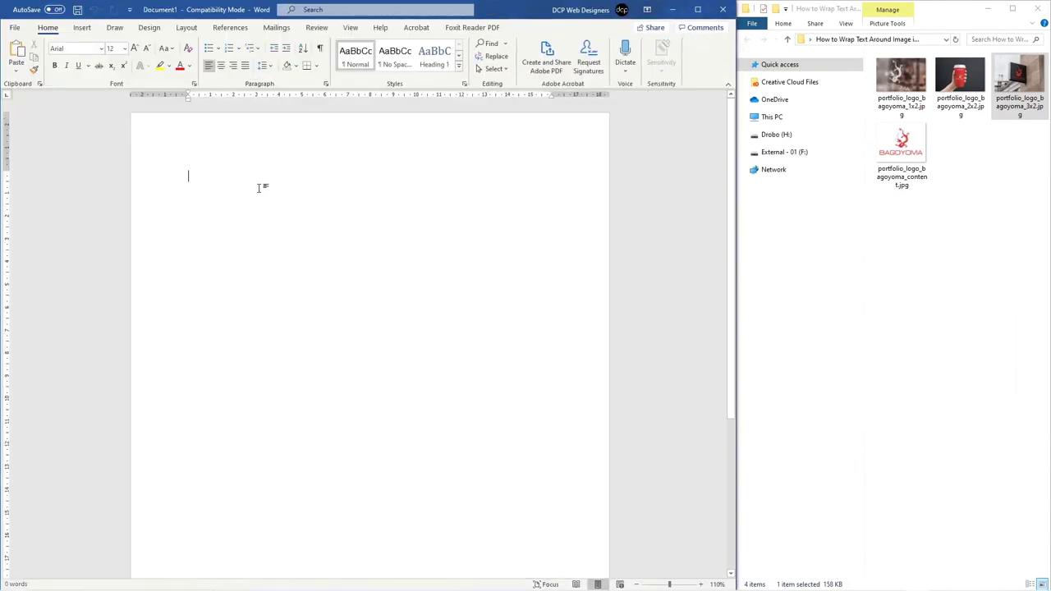
pyautogui.hotkey('ctrl', 'v')
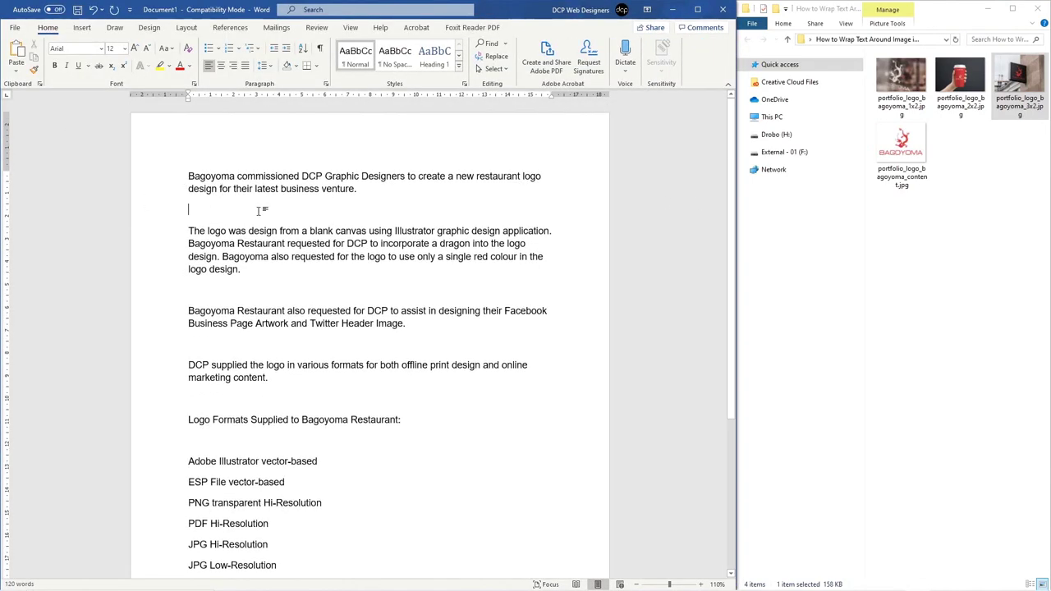
pyautogui.press('Delete')
pyautogui.press('Delete')
pyautogui.press('Down')
pyautogui.press('Down')
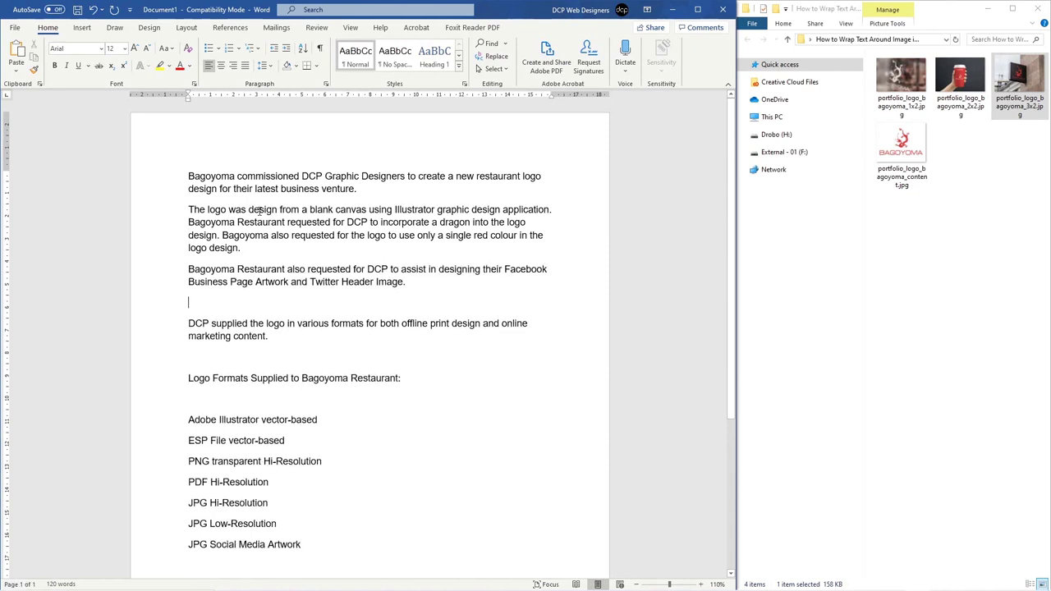
pyautogui.press('Delete')
pyautogui.press('Down')
pyautogui.press('Down')
pyautogui.press('Delete')
pyautogui.press('Down')
pyautogui.press('Down')
pyautogui.press('BackSpace')
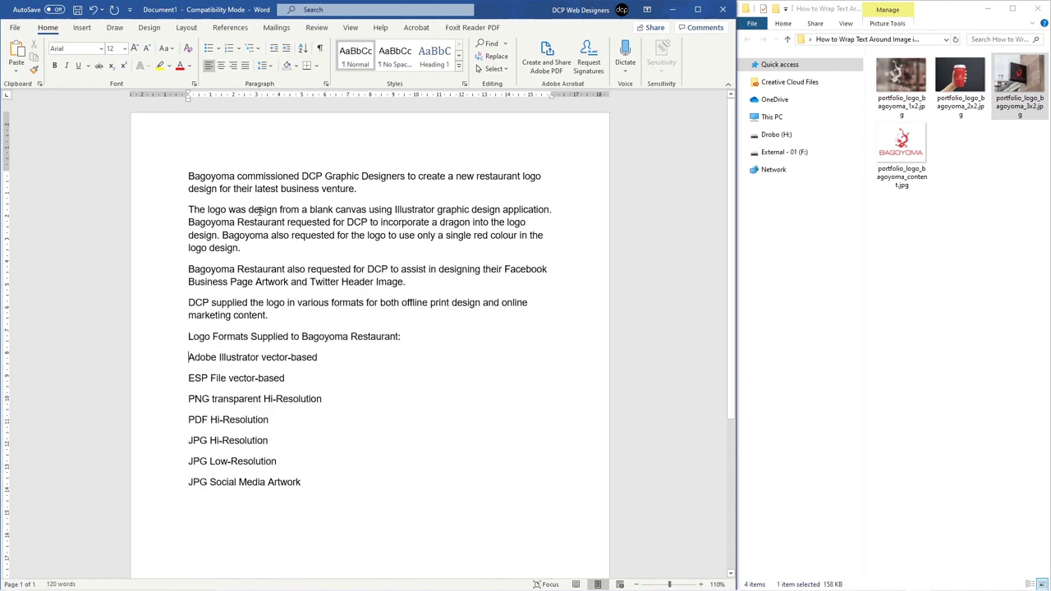
# Step: Bullet the seven logo format lines and add an empty line at the document's top
pyautogui.moveTo(309, 481); pyautogui.dragTo(159, 364)
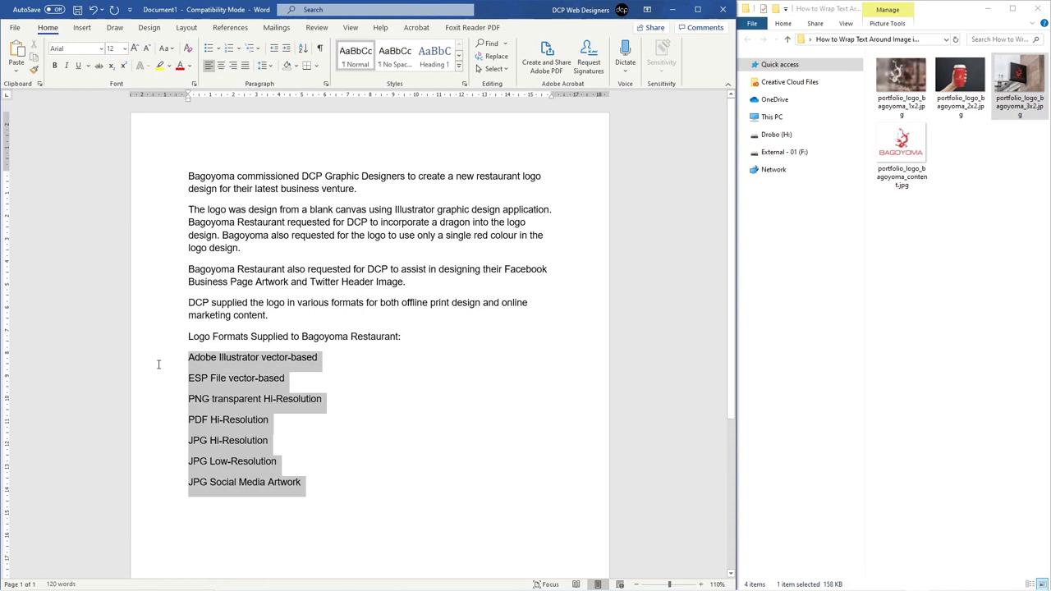
pyautogui.click(209, 50)
pyautogui.click(302, 337)
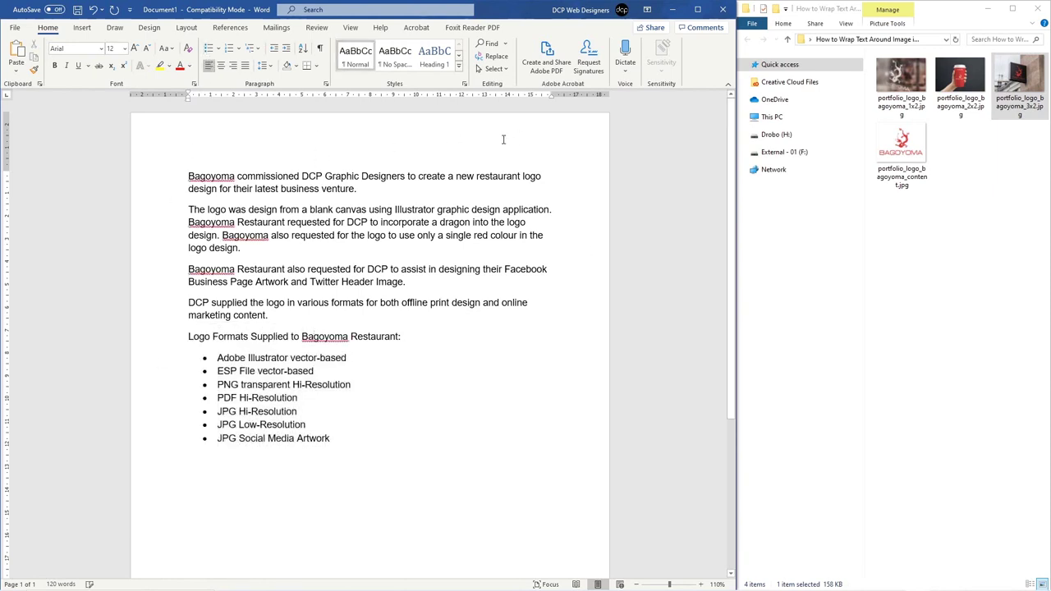
pyautogui.press('Return')
pyautogui.press('Up')
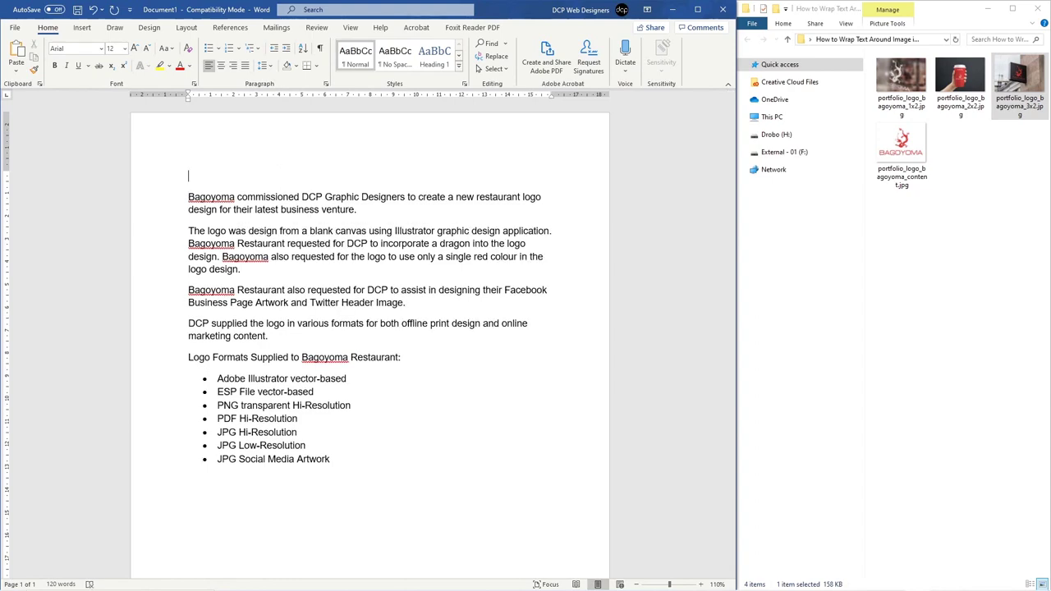
pyautogui.hotkey('alt', 'Tab')
pyautogui.hotkey('alt', 'Tab')
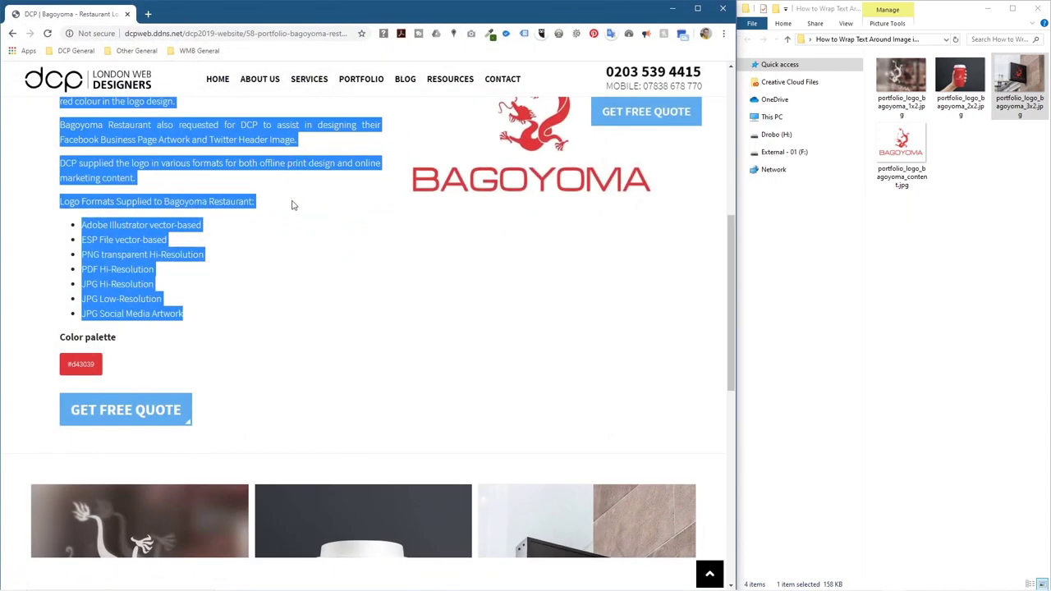
# Step: Copy the web heading and join it in Notepad as 'Bagoyoma - Company Logo Design'
pyautogui.scroll(5, 291, 205)
pyautogui.moveTo(166, 355); pyautogui.dragTo(57, 313)
pyautogui.press('super')
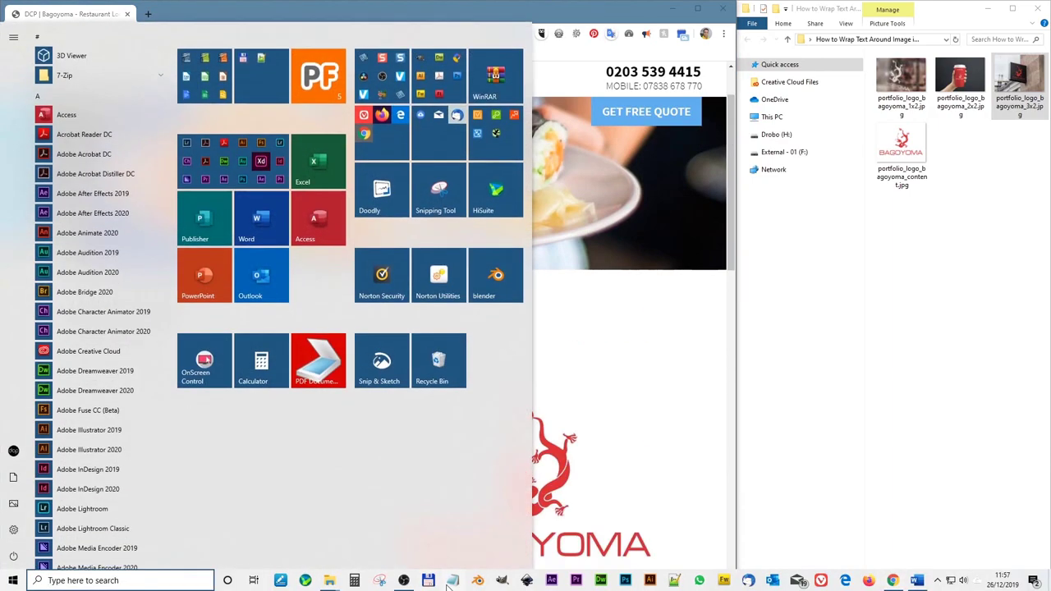
pyautogui.click(427, 579)
pyautogui.hotkey('ctrl', 'v')
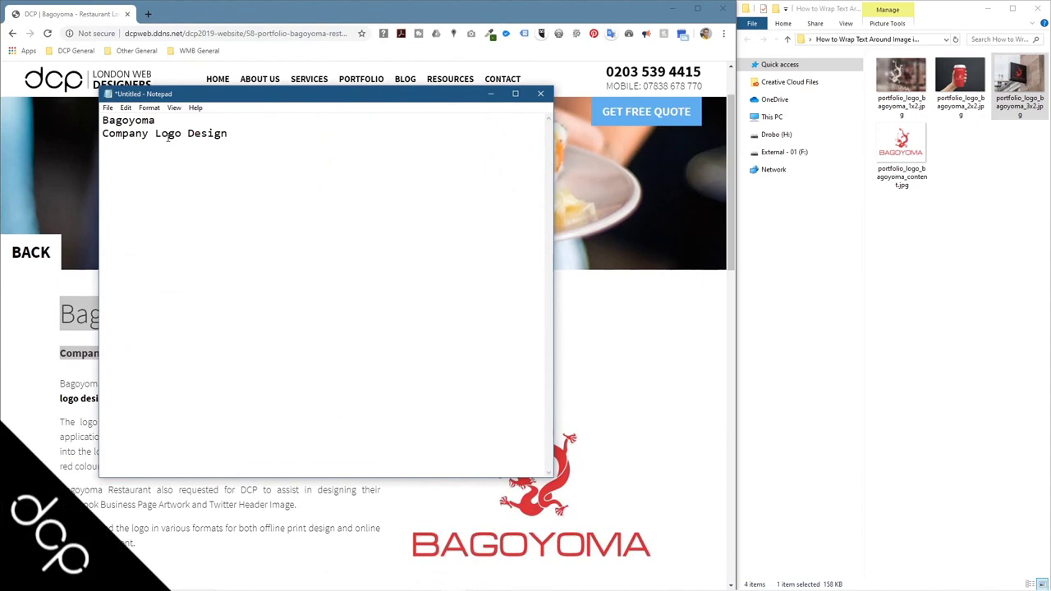
pyautogui.press('BackSpace')
pyautogui.write('-')
pyautogui.hotkey('ctrl', 'a')
pyautogui.hotkey('ctrl', 'x')
# Step: Paste the title at the top of the document, centred, bold and enlarged
pyautogui.click(490, 93)
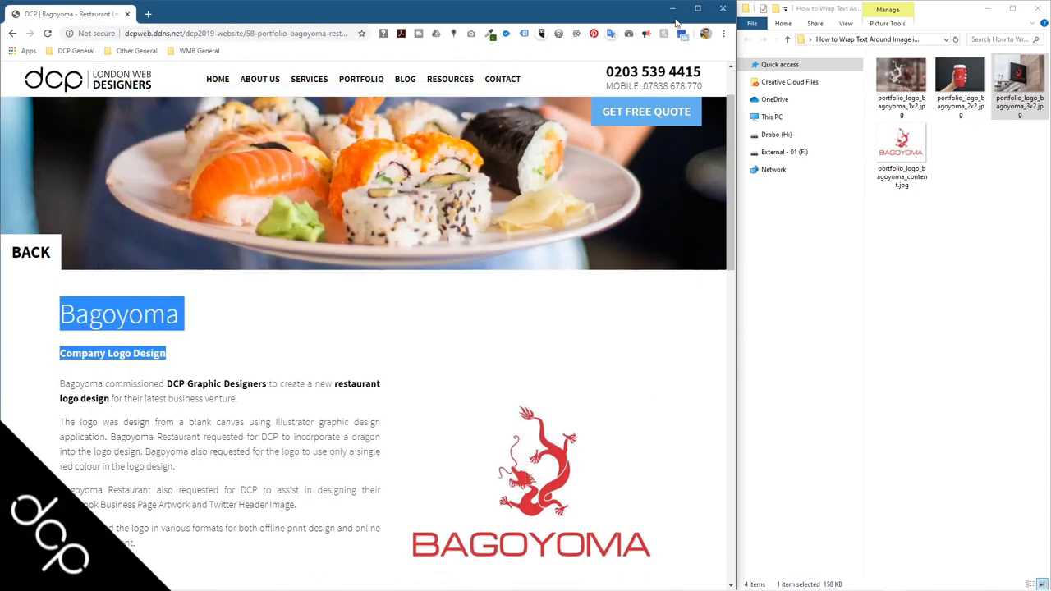
pyautogui.hotkey('alt', 'Tab')
pyautogui.hotkey('ctrl', 'v')
pyautogui.click(168, 177)
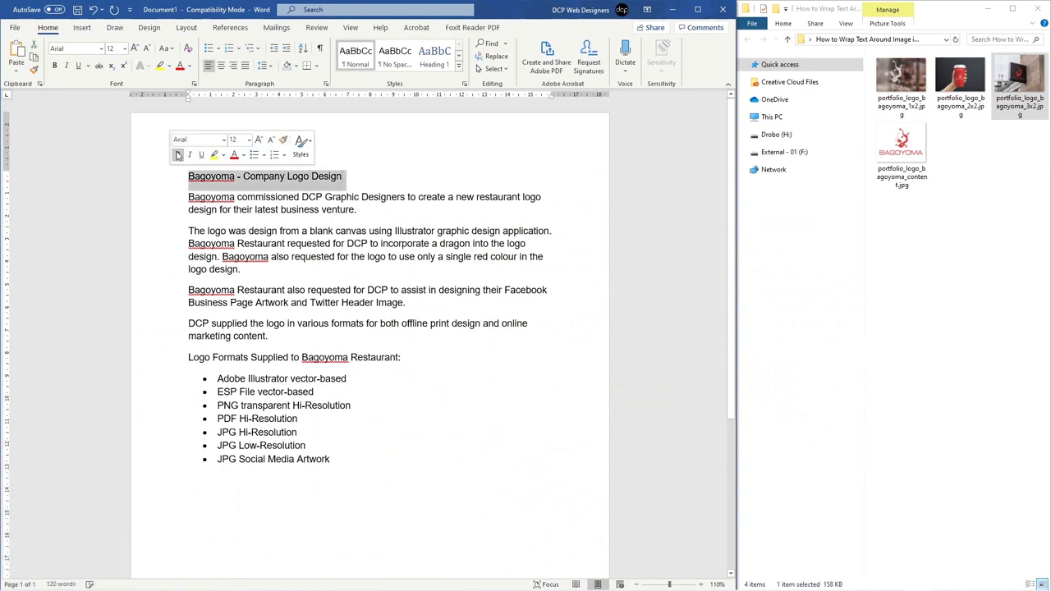
pyautogui.click(221, 65)
pyautogui.hotkey('ctrl', 'b')
pyautogui.click(134, 47)
pyautogui.click(134, 47)
pyautogui.click(134, 47)
pyautogui.click(323, 228)
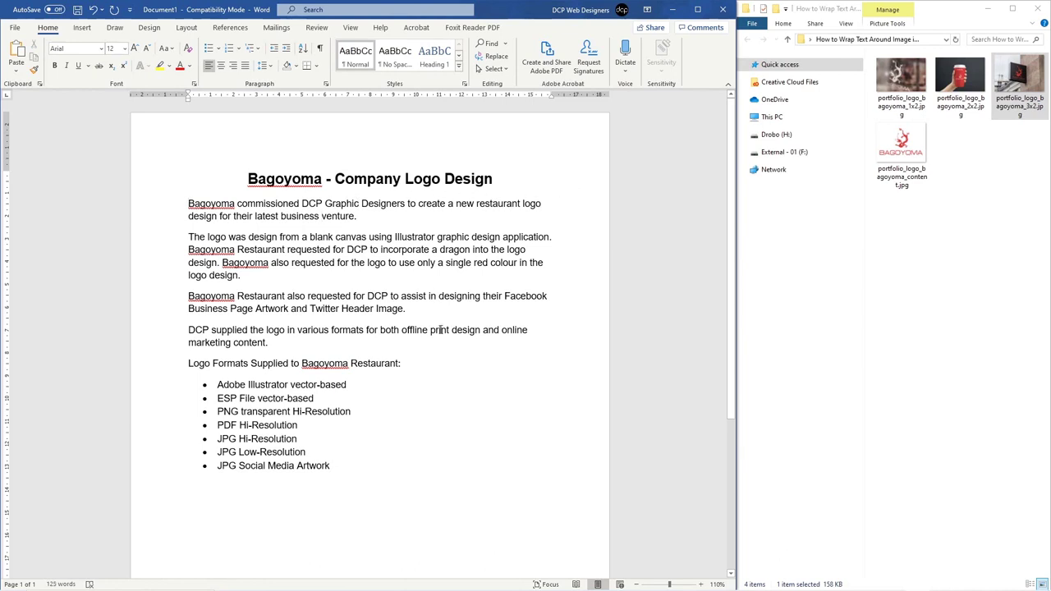
# Step: Place portfolio_logo_bagoyoma_content.jpg between the title and first paragraph, then select it
pyautogui.click(902, 146)
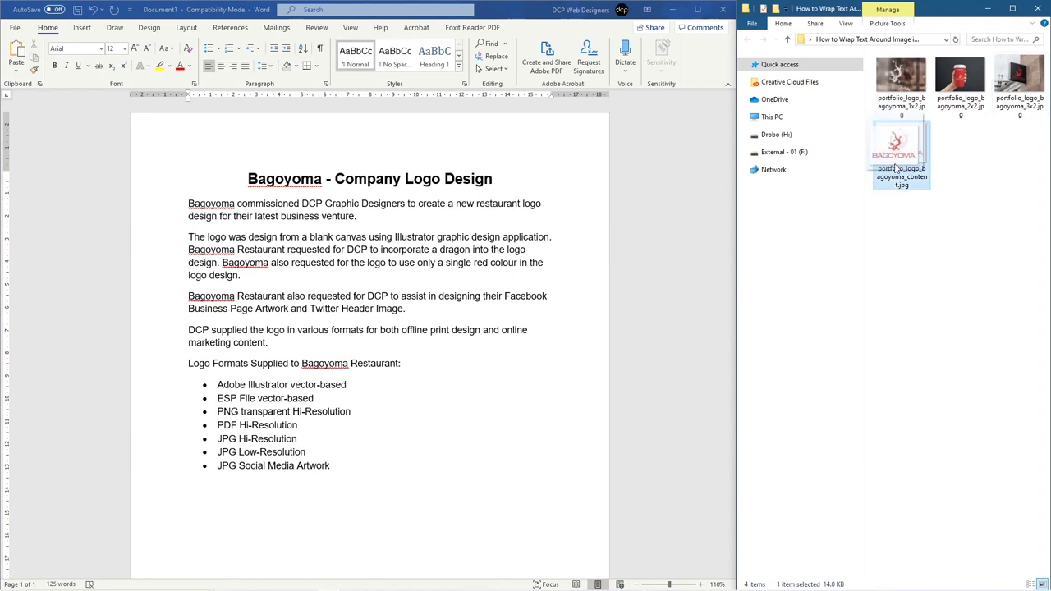
pyautogui.moveTo(902, 146); pyautogui.dragTo(182, 207)
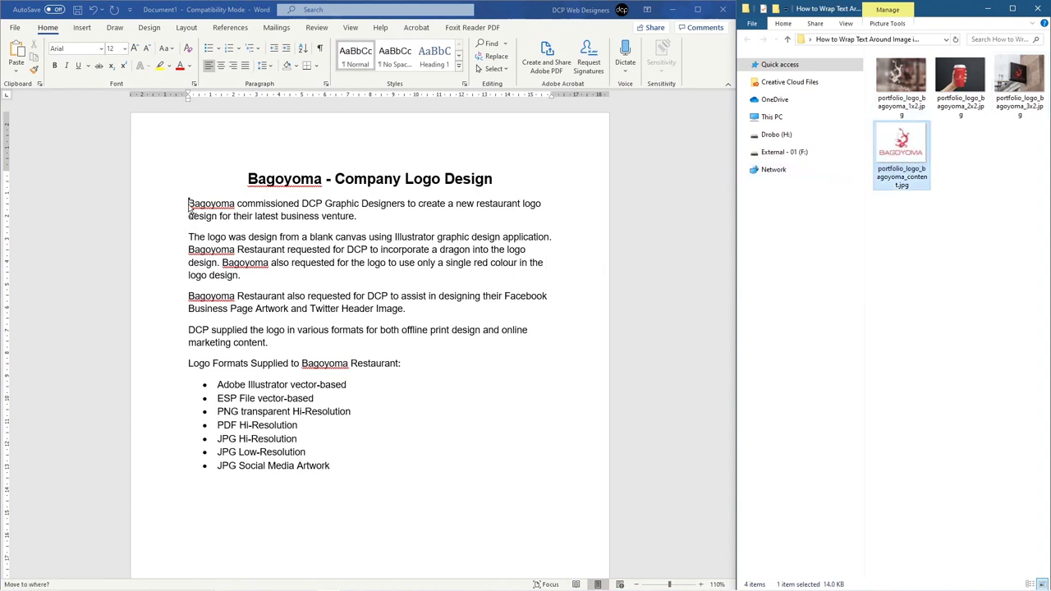
pyautogui.moveTo(189, 207); pyautogui.dragTo(188, 204)
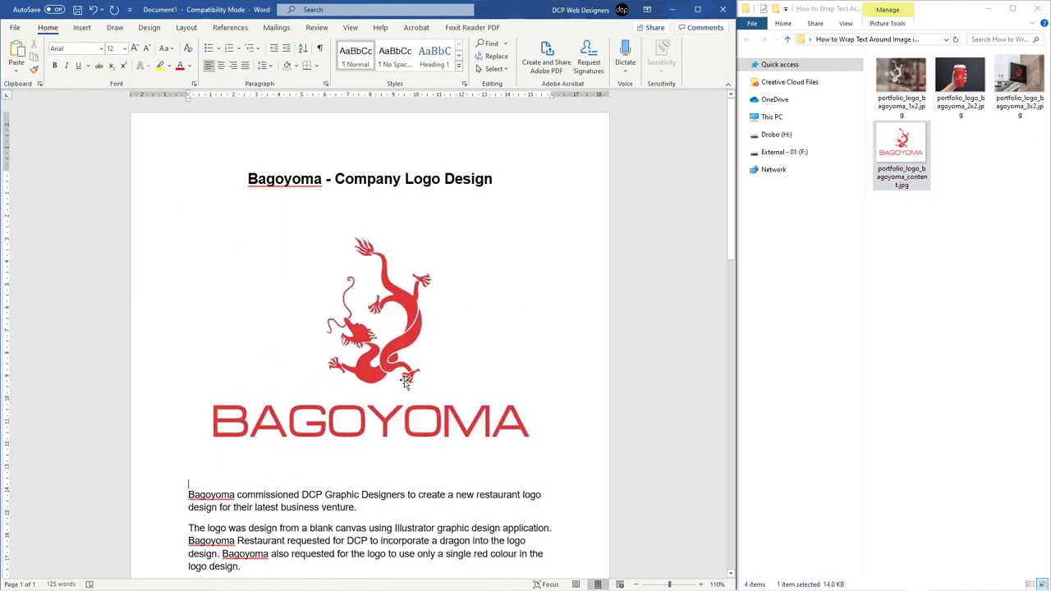
pyautogui.scroll(-2, 403, 382)
pyautogui.click(415, 302)
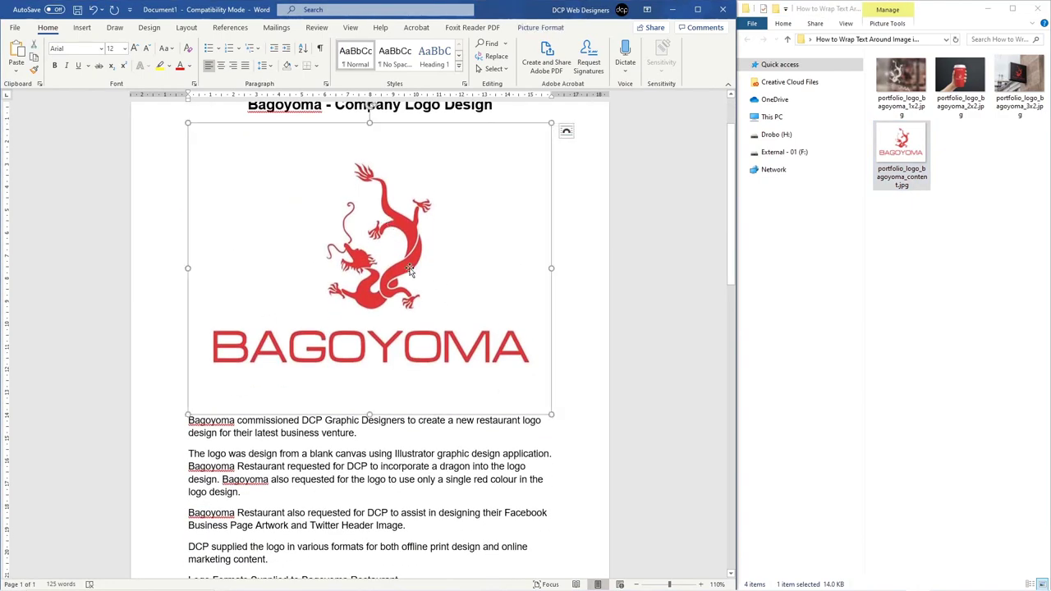
pyautogui.scroll(-10, 409, 271)
pyautogui.scroll(9, 342, 369)
pyautogui.scroll(3, 263, 254)
pyautogui.scroll(-2, 386, 299)
# Step: Give the logo Square text wrapping and shrink it toward the top right
pyautogui.rightClick(394, 211)
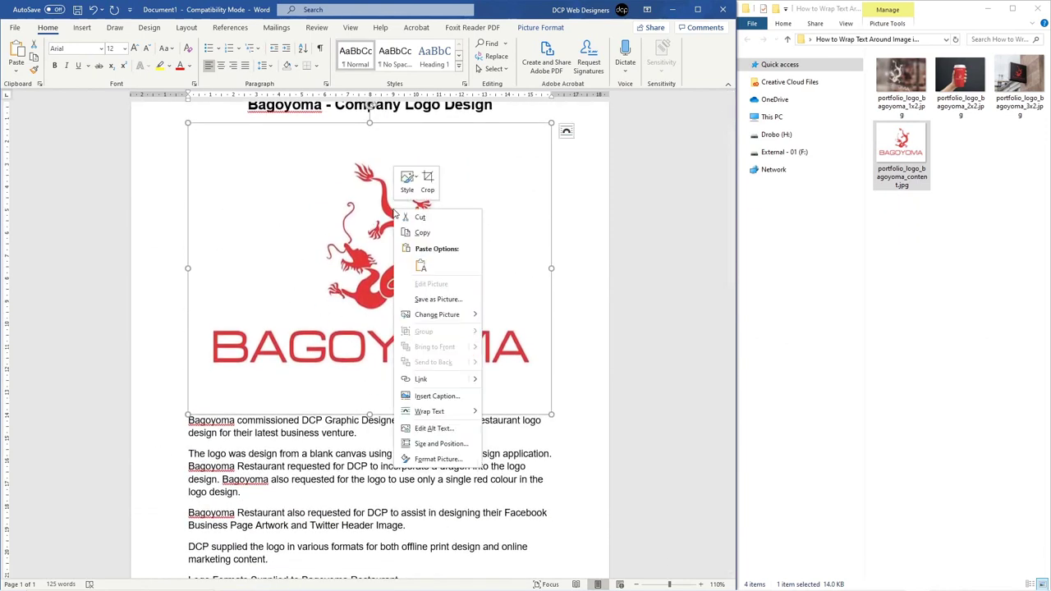
pyautogui.rightClick(323, 269)
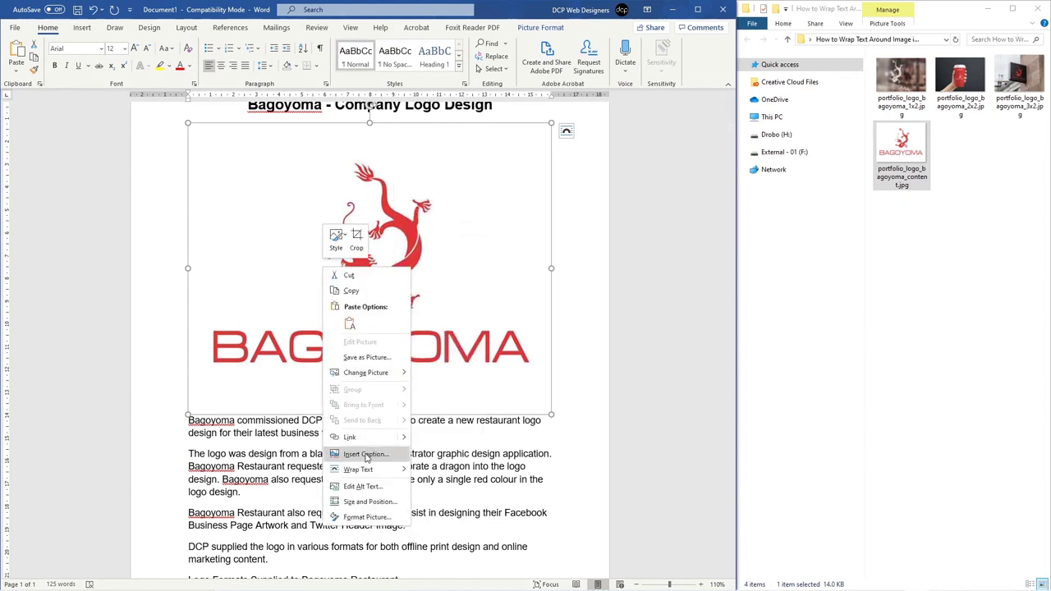
pyautogui.moveTo(367, 468)
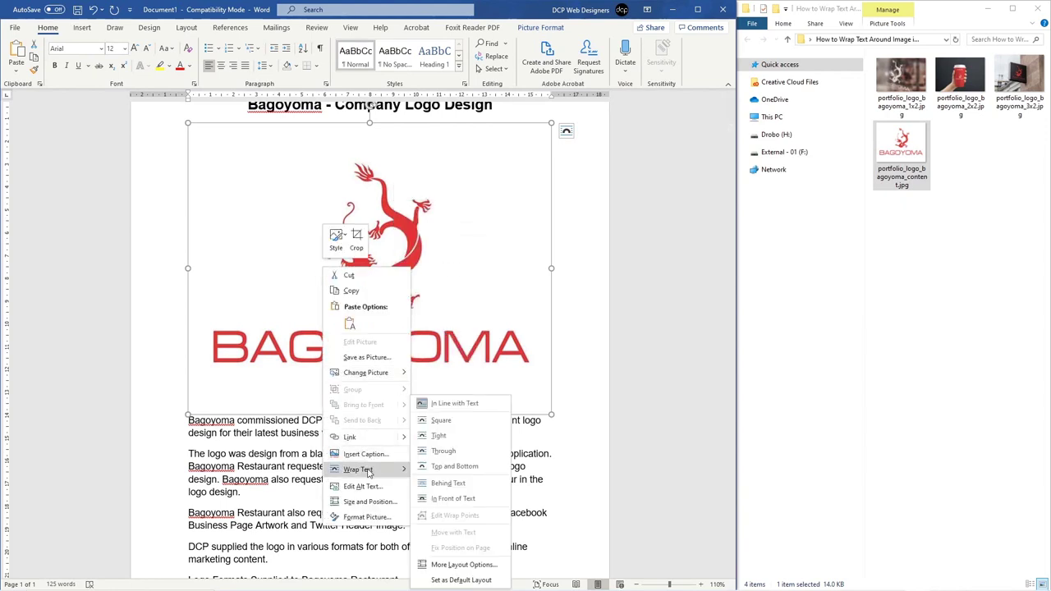
pyautogui.click(448, 425)
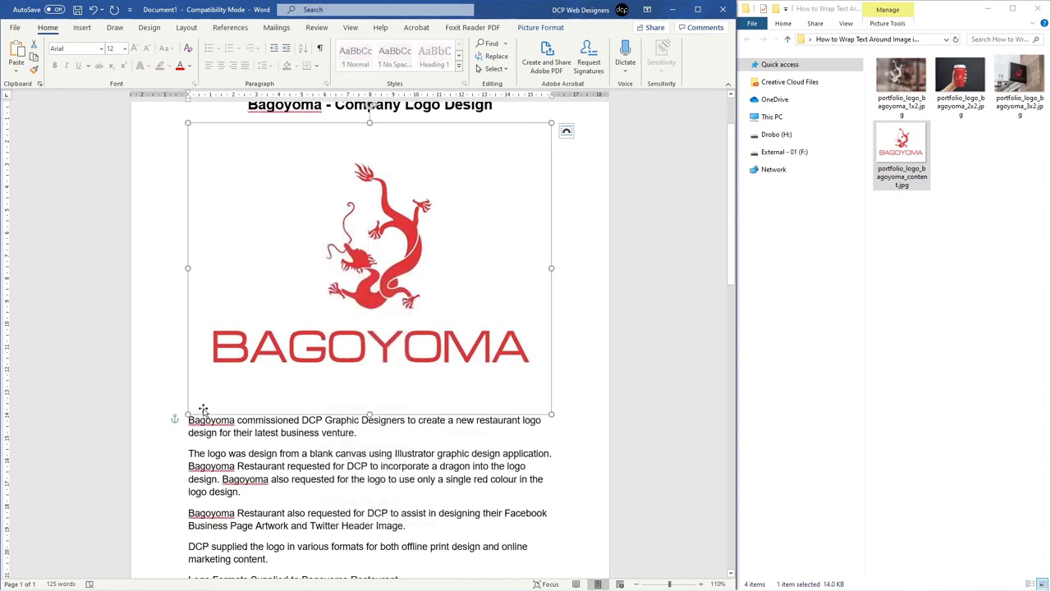
pyautogui.moveTo(188, 415); pyautogui.dragTo(499, 241)
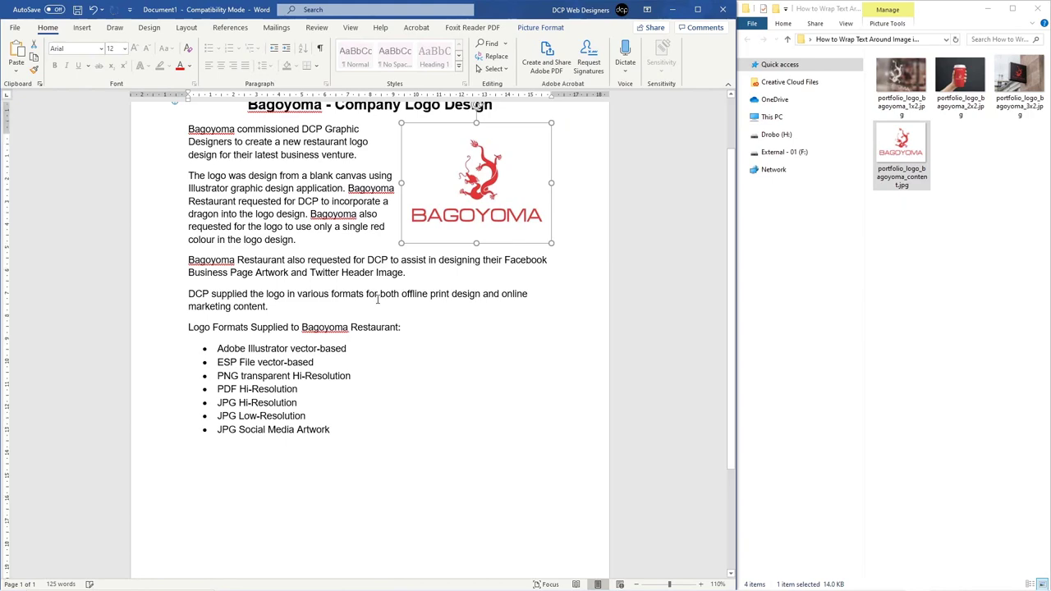
pyautogui.scroll(2, 329, 248)
pyautogui.click(329, 249)
pyautogui.click(501, 245)
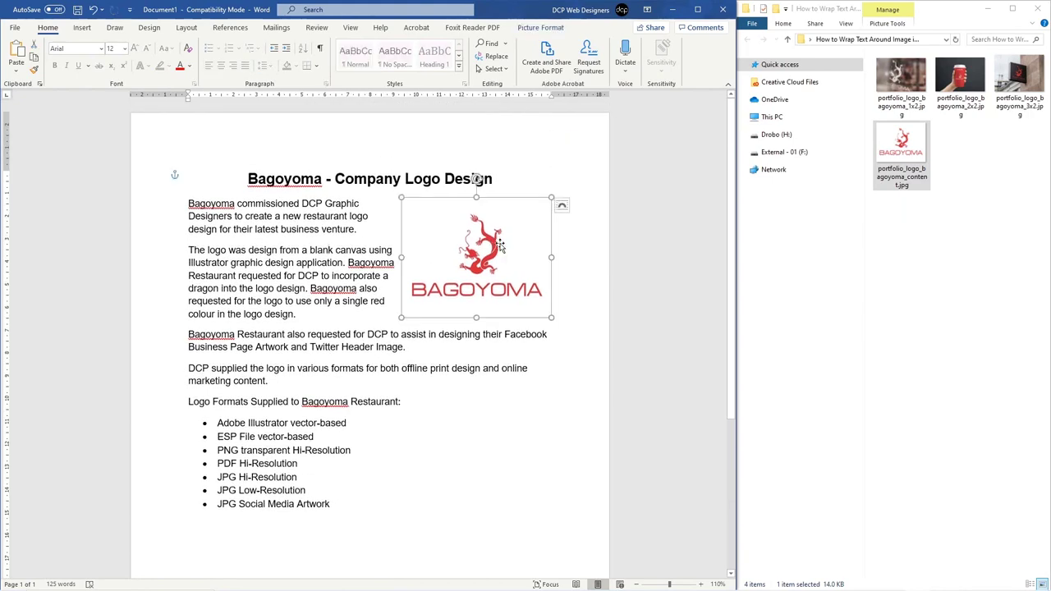
pyautogui.moveTo(503, 238); pyautogui.dragTo(403, 243)
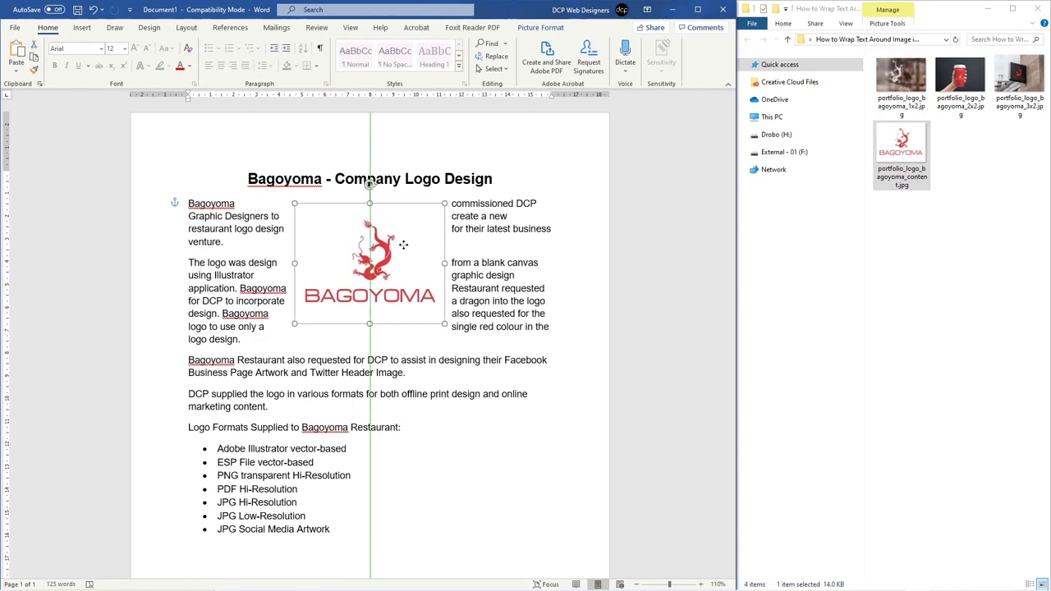
pyautogui.moveTo(404, 243); pyautogui.dragTo(508, 242)
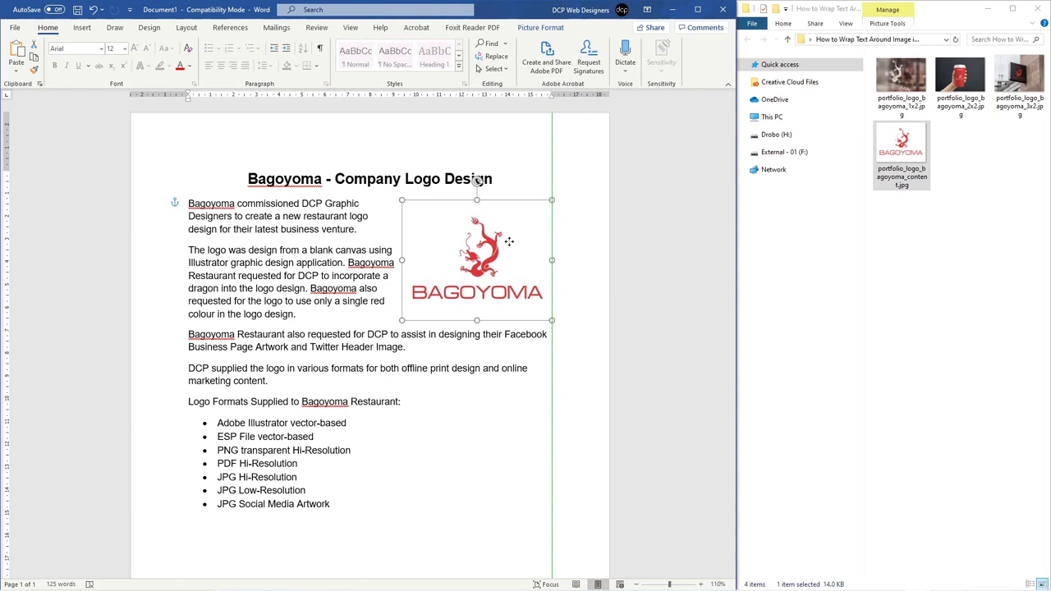
pyautogui.moveTo(509, 241); pyautogui.dragTo(508, 244)
pyautogui.click(307, 246)
pyautogui.moveTo(244, 216); pyautogui.dragTo(285, 334)
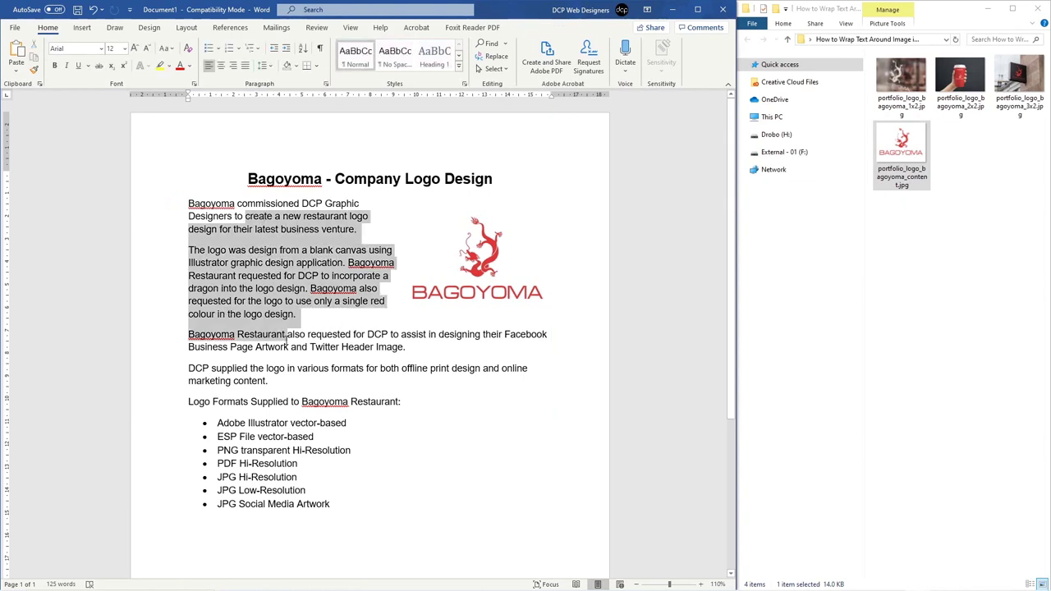
pyautogui.click(244, 65)
pyautogui.click(293, 289)
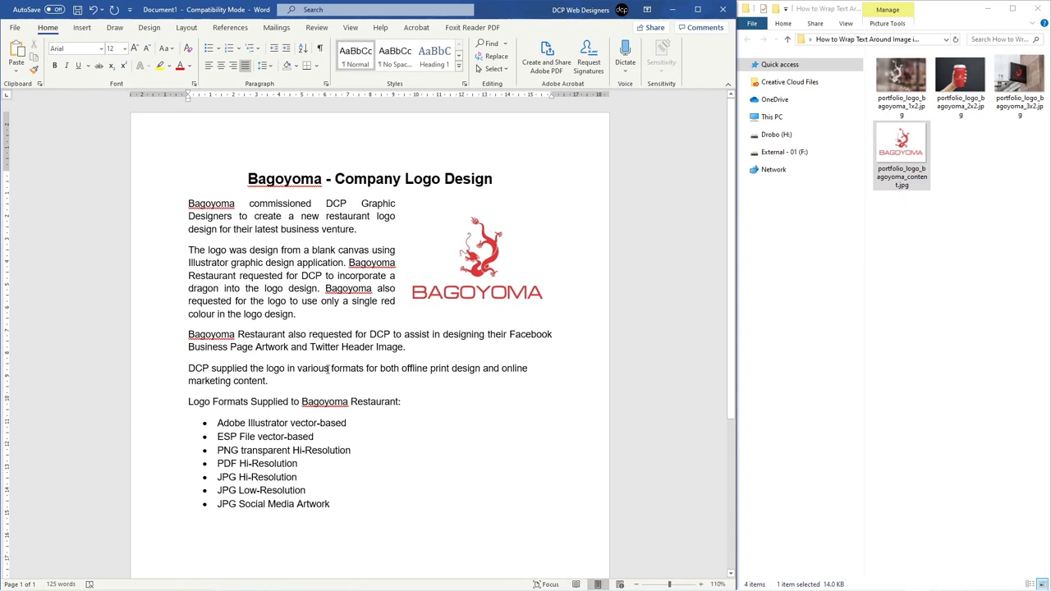
pyautogui.moveTo(329, 369); pyautogui.dragTo(287, 317)
pyautogui.hotkey('ctrl', 'j')
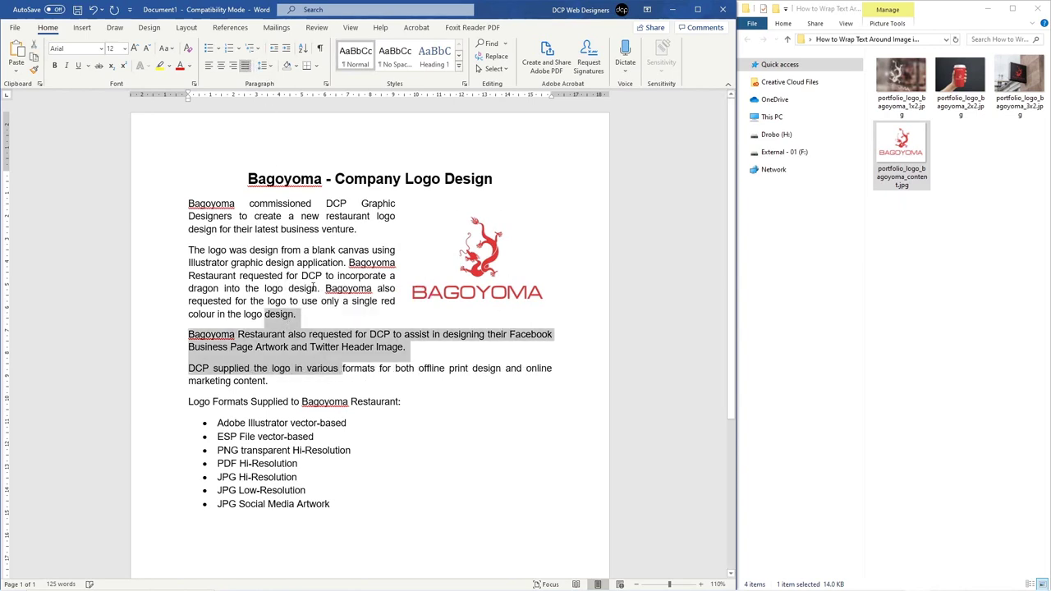
pyautogui.click(314, 289)
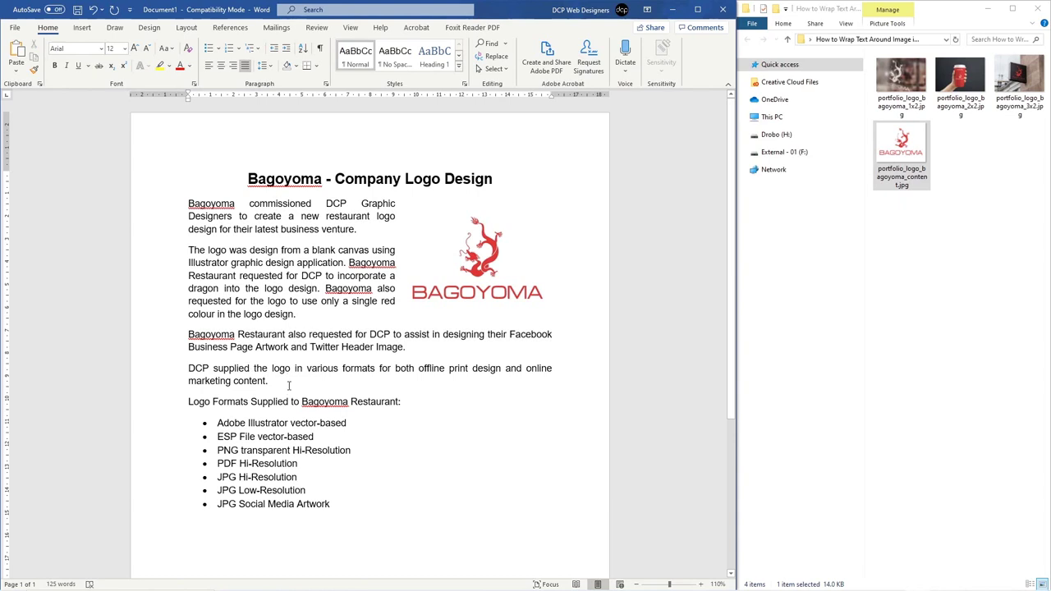
pyautogui.moveTo(286, 382); pyautogui.dragTo(188, 332)
pyautogui.hotkey('ctrl', 'l')
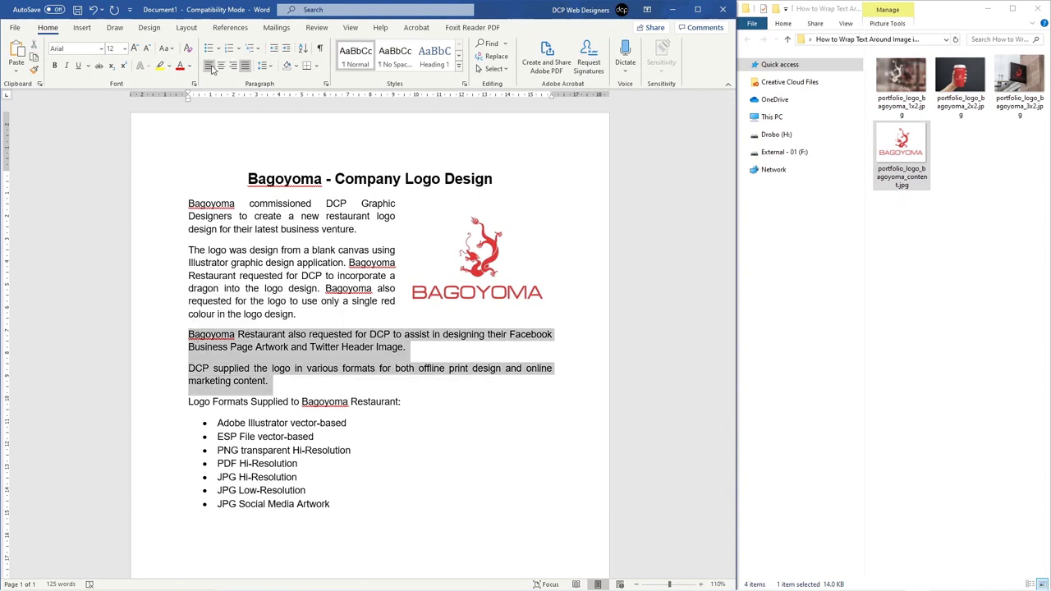
pyautogui.click(336, 251)
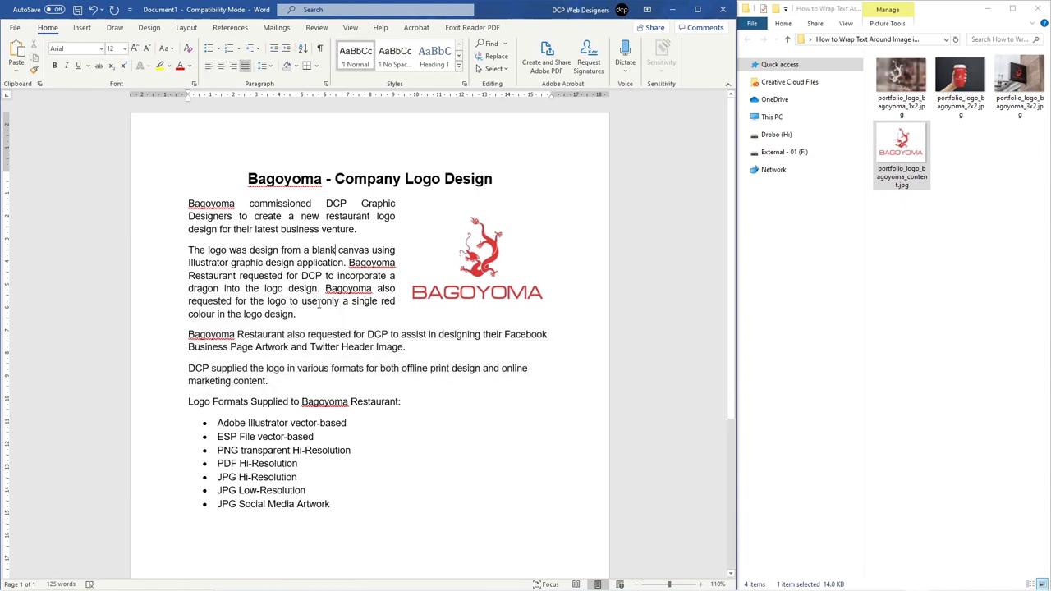
pyautogui.moveTo(319, 302); pyautogui.dragTo(175, 202)
pyautogui.hotkey('ctrl', 'l')
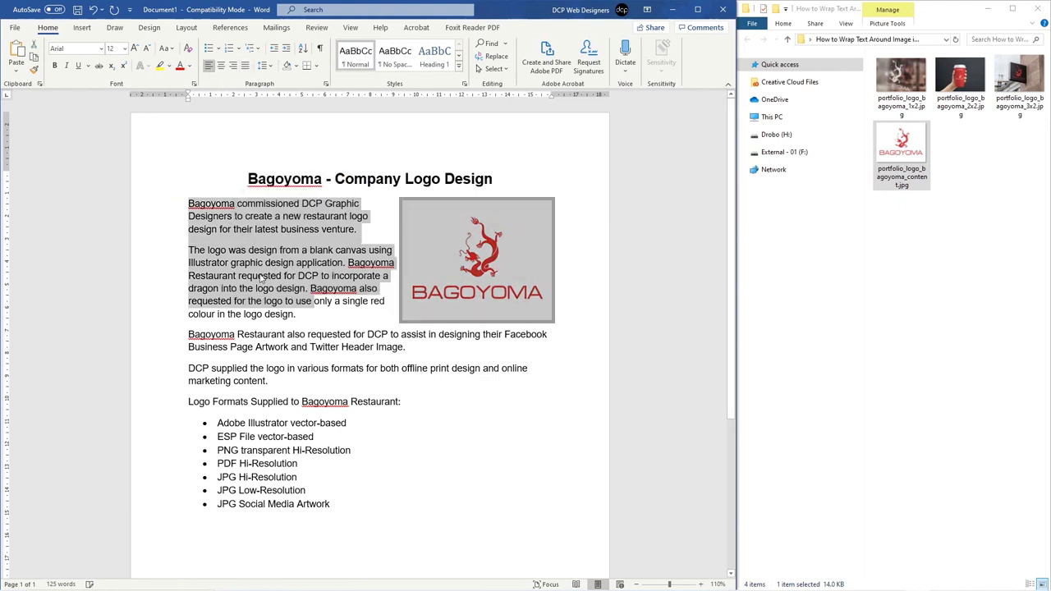
pyautogui.click(260, 277)
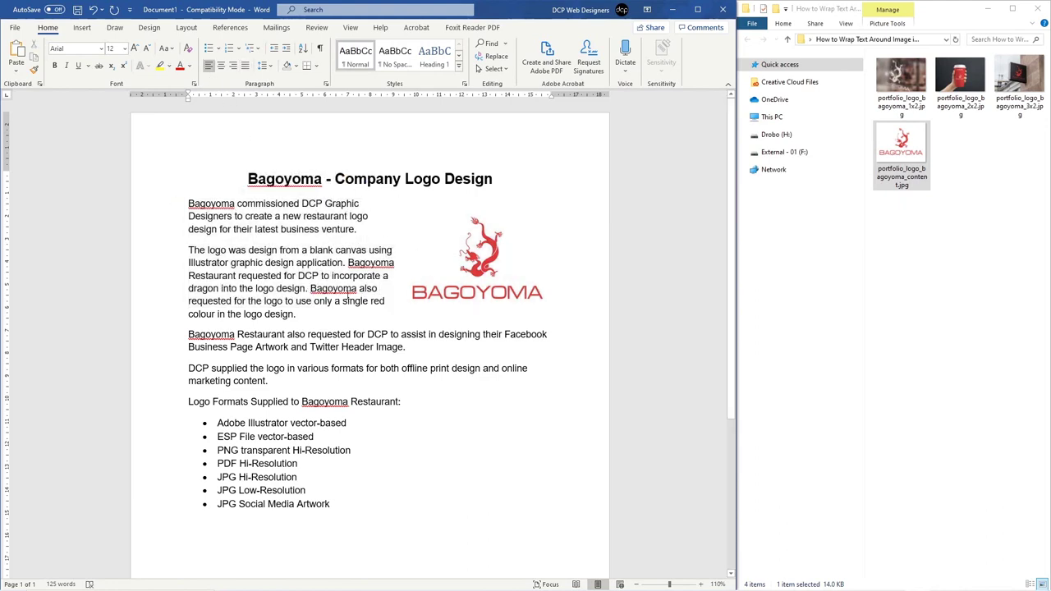
pyautogui.scroll(-3, 348, 353)
pyautogui.click(343, 387)
# Step: Add an empty line below the bullet list and insert a one-row, three-column table
pyautogui.press('Return')
pyautogui.press('Return')
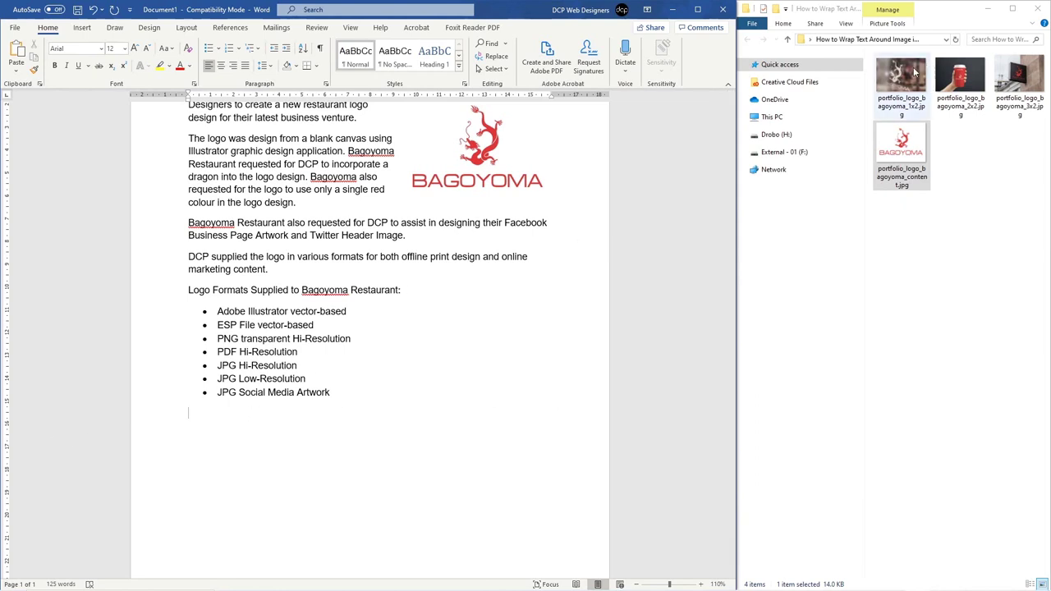
pyautogui.click(1017, 82)
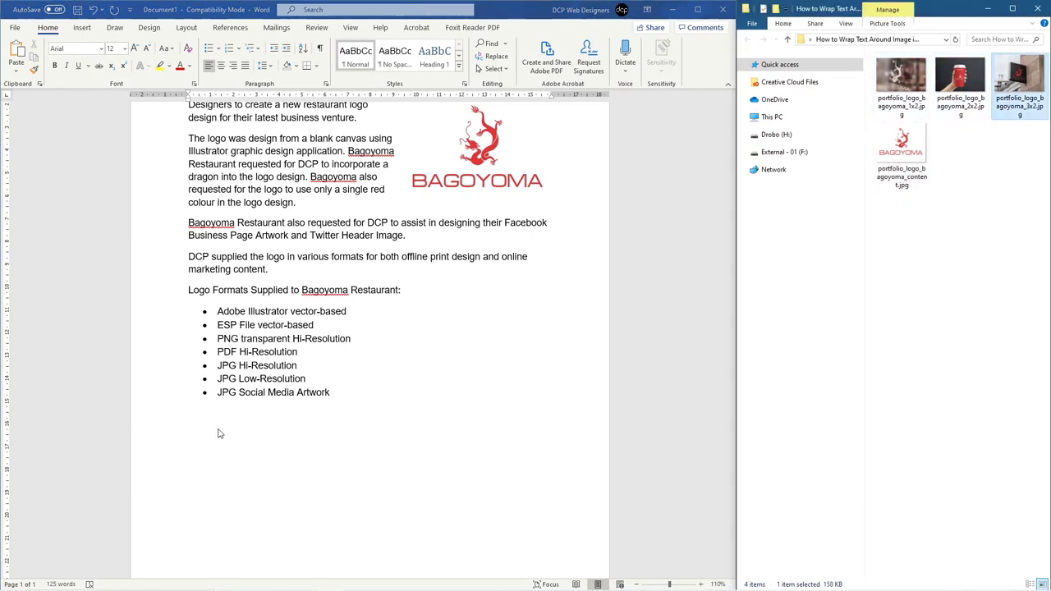
pyautogui.click(81, 28)
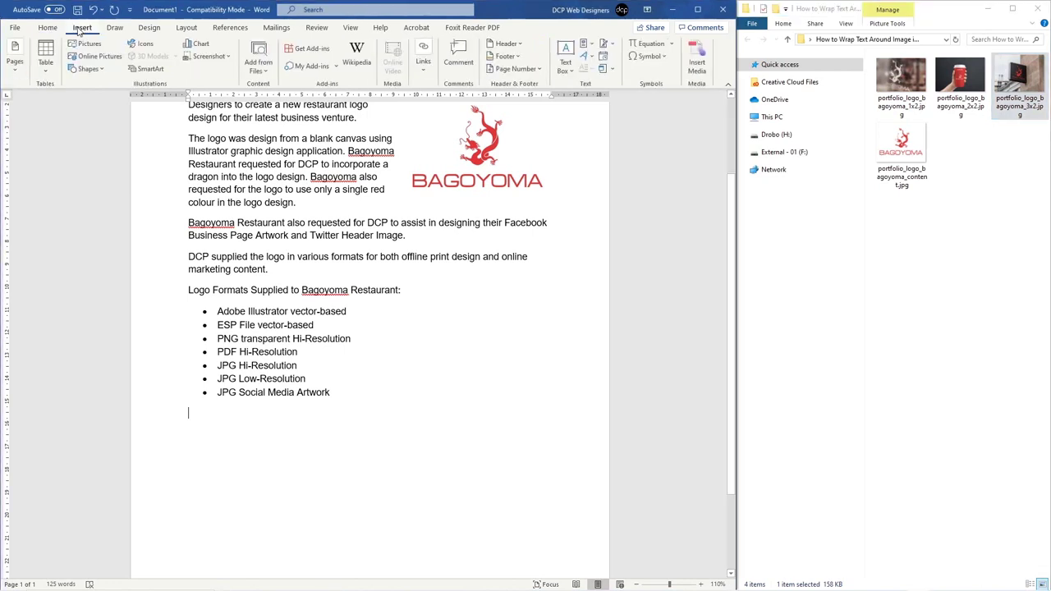
pyautogui.click(45, 56)
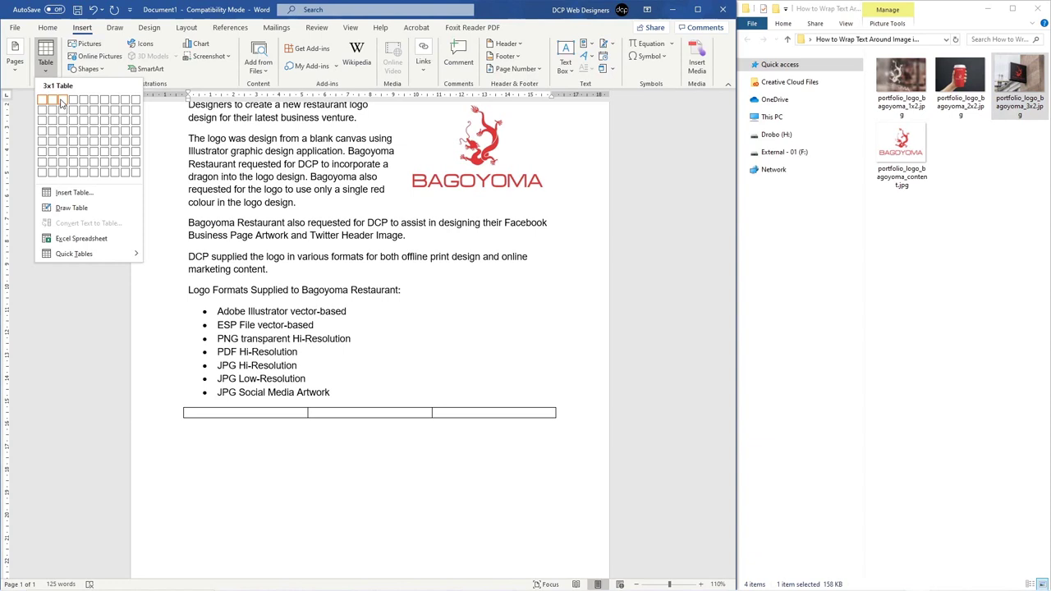
pyautogui.click(62, 102)
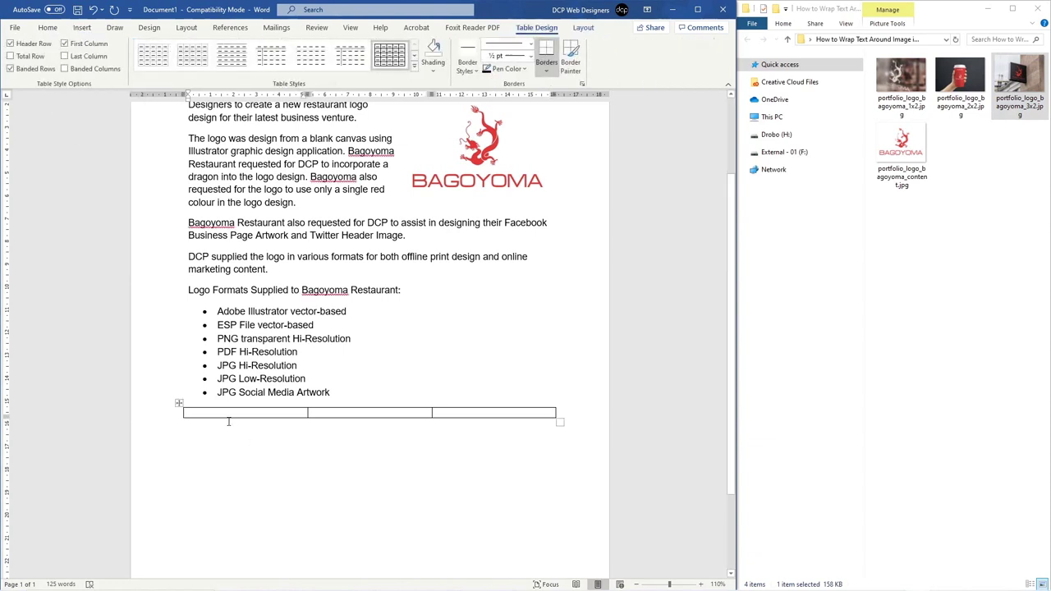
# Step: Put portfolio_logo_bagoyoma_2x2.jpg, the red cup photo, into the first cell and shrink it to fit
pyautogui.click(960, 78)
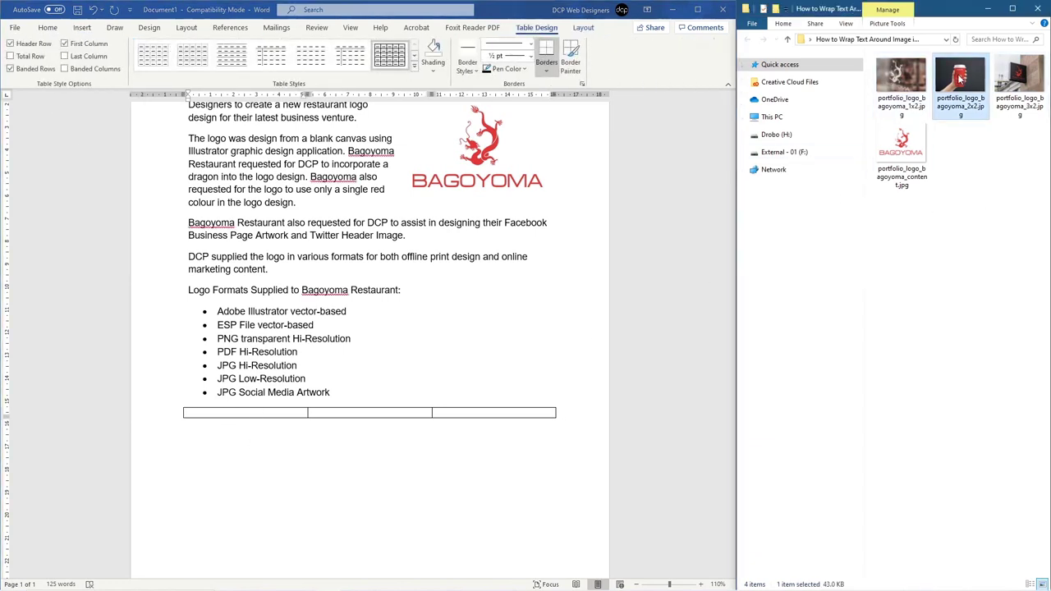
pyautogui.moveTo(959, 92); pyautogui.dragTo(233, 412)
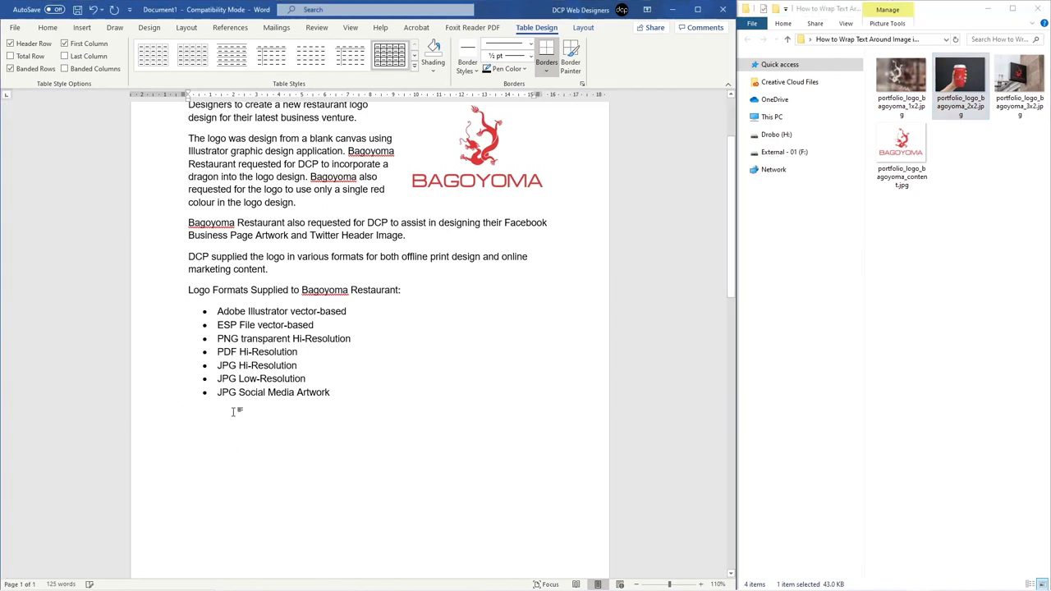
pyautogui.scroll(-10, 257, 418)
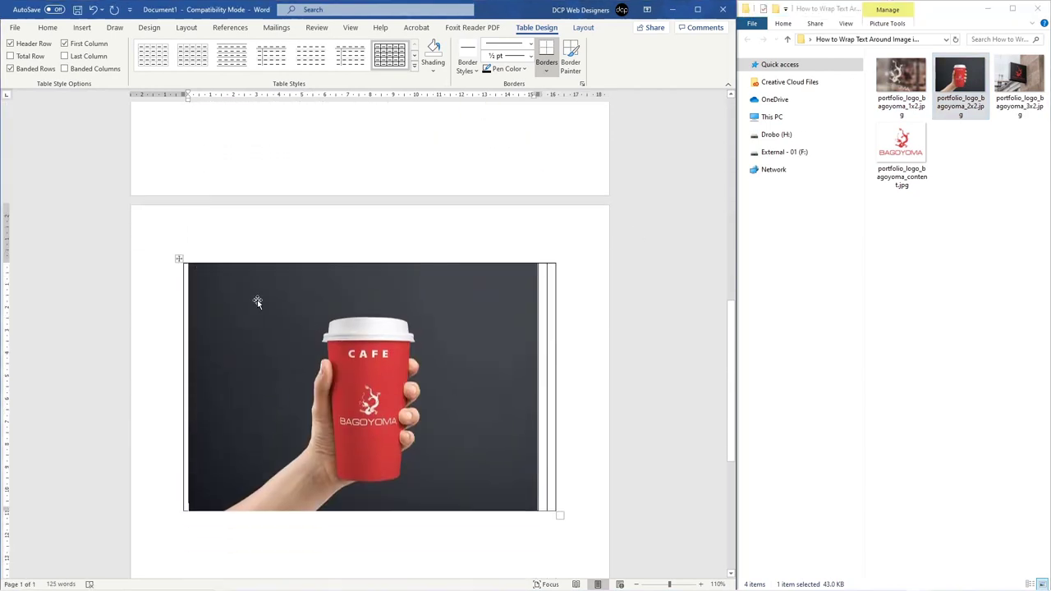
pyautogui.click(384, 397)
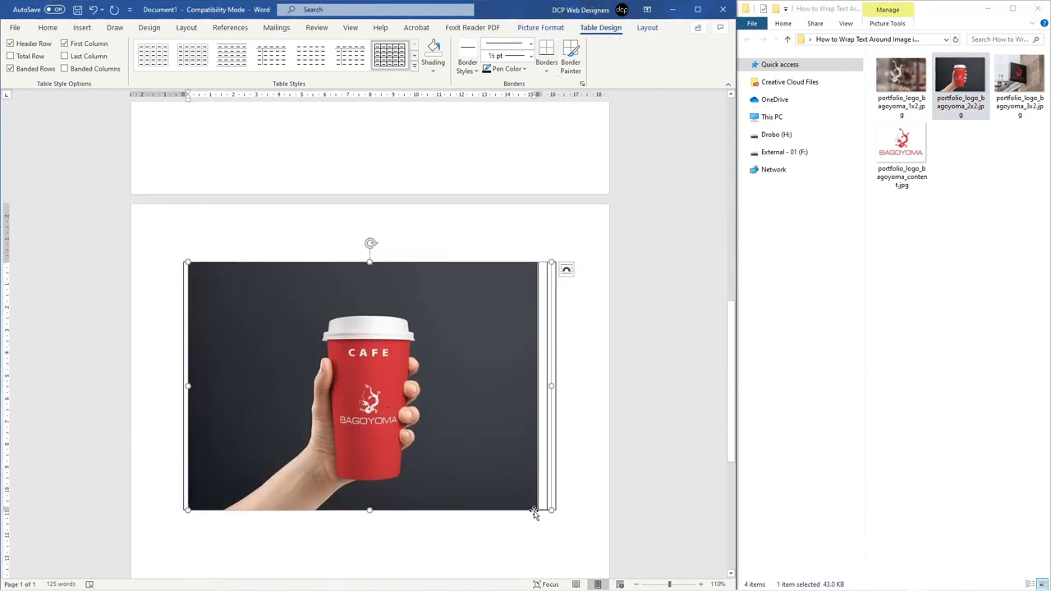
pyautogui.moveTo(550, 509); pyautogui.dragTo(205, 334)
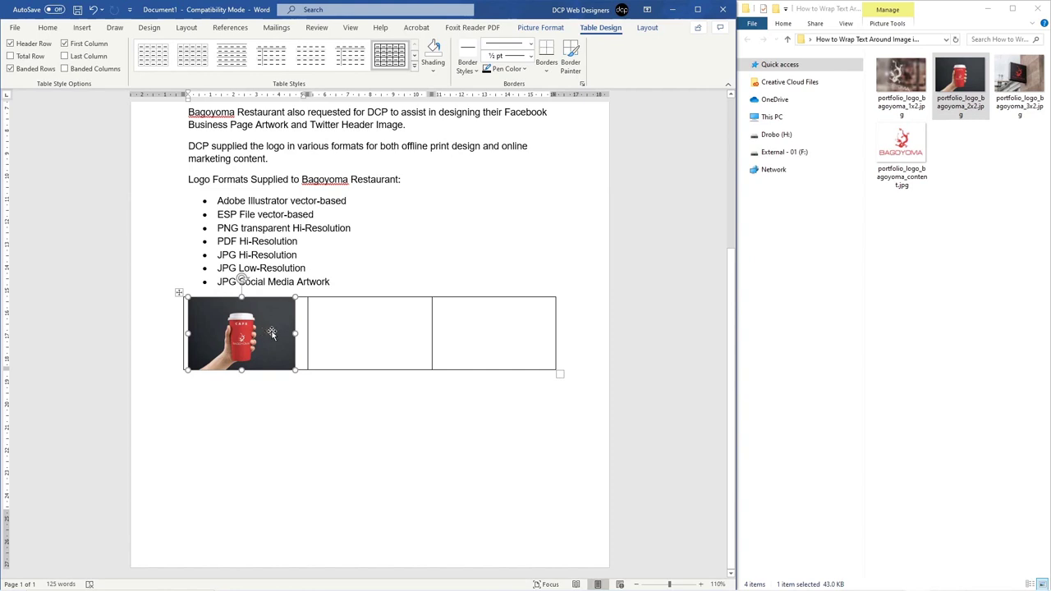
# Step: Copy the cup photo into the second and third table cells
pyautogui.moveTo(271, 332); pyautogui.dragTo(369, 321)
pyautogui.click(487, 325)
pyautogui.hotkey('ctrl', 'v')
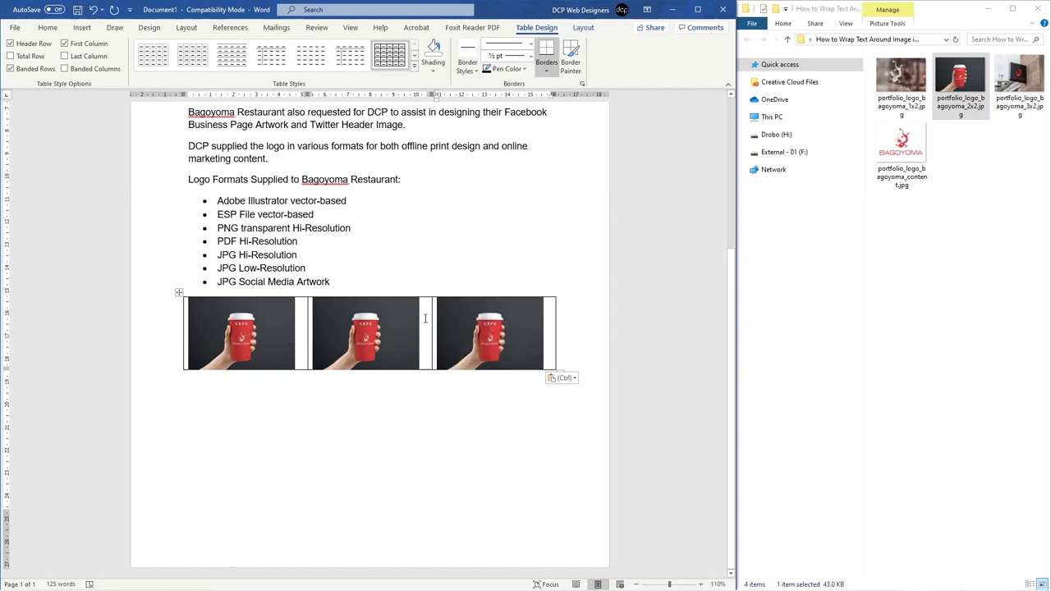
pyautogui.click(168, 346)
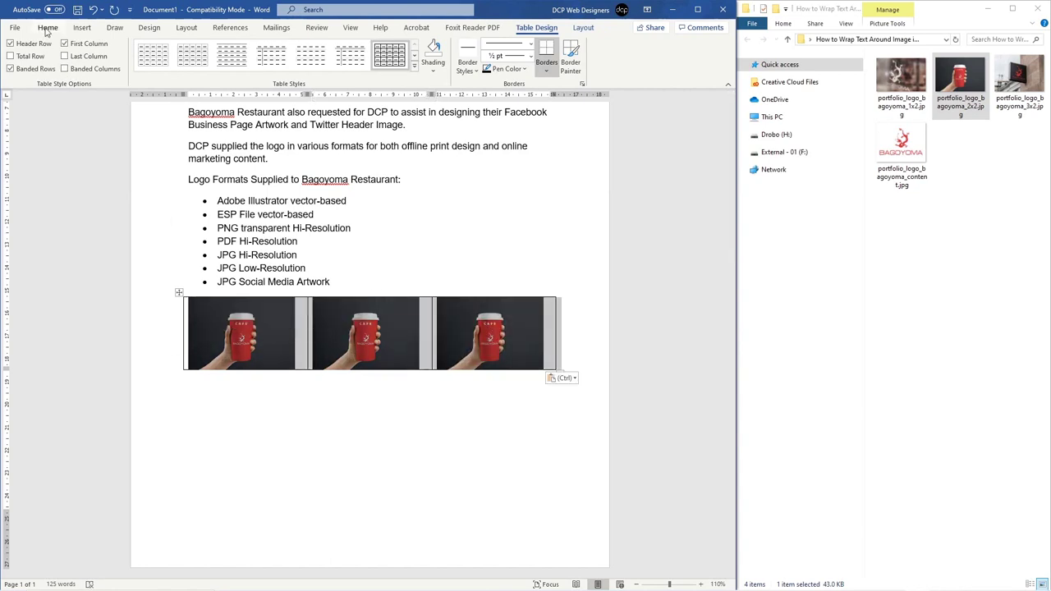
# Step: Centre the photos within their table cells
pyautogui.click(48, 27)
pyautogui.click(222, 67)
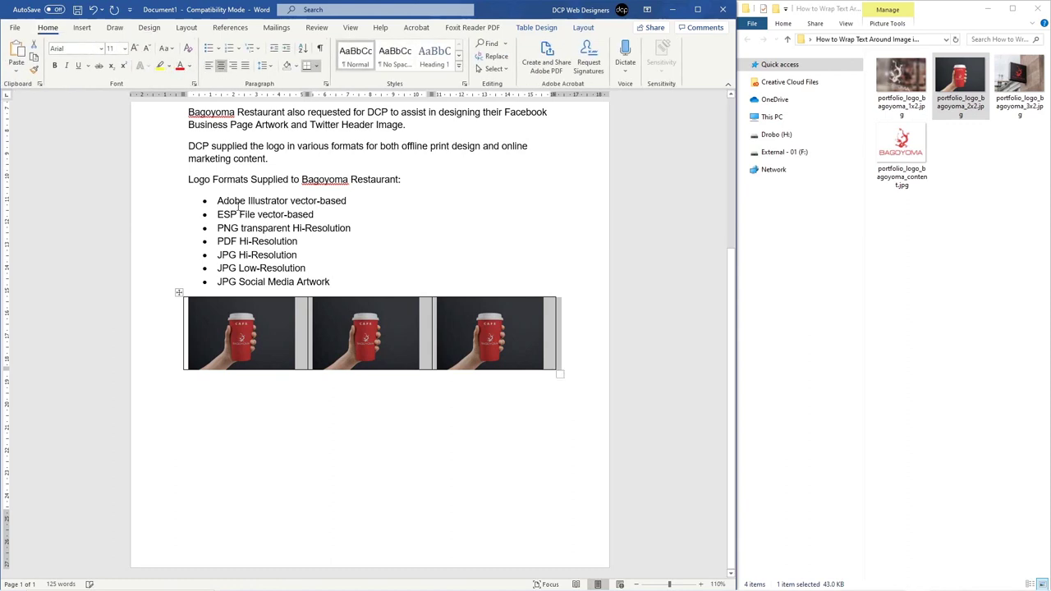
pyautogui.click(272, 326)
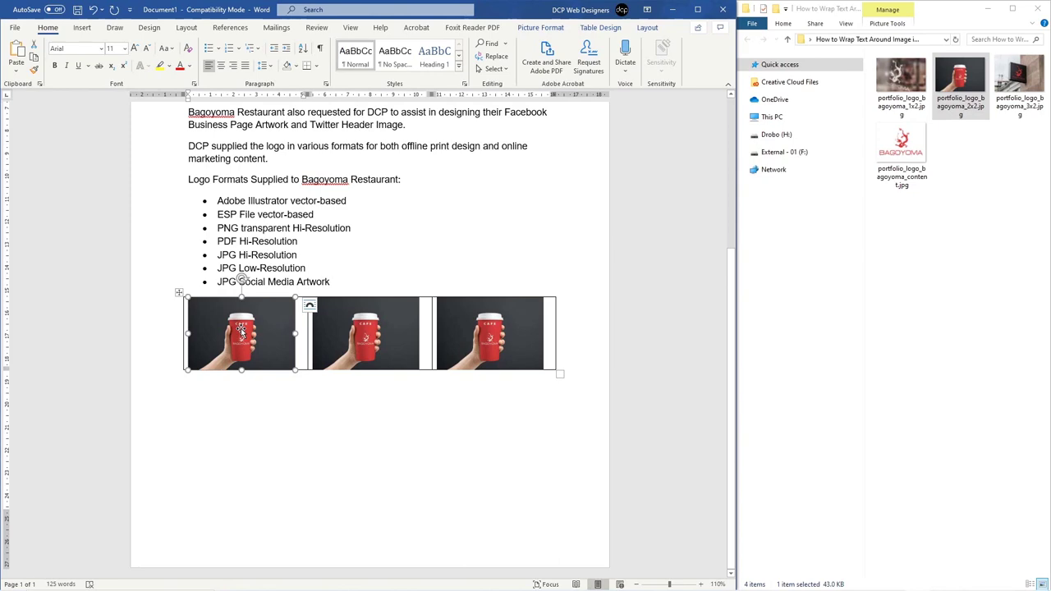
# Step: Replace the first cup photo with portfolio_logo_bagoyoma_2x2.jpg from the project photo folder
pyautogui.rightClick(241, 331)
pyautogui.moveTo(288, 435)
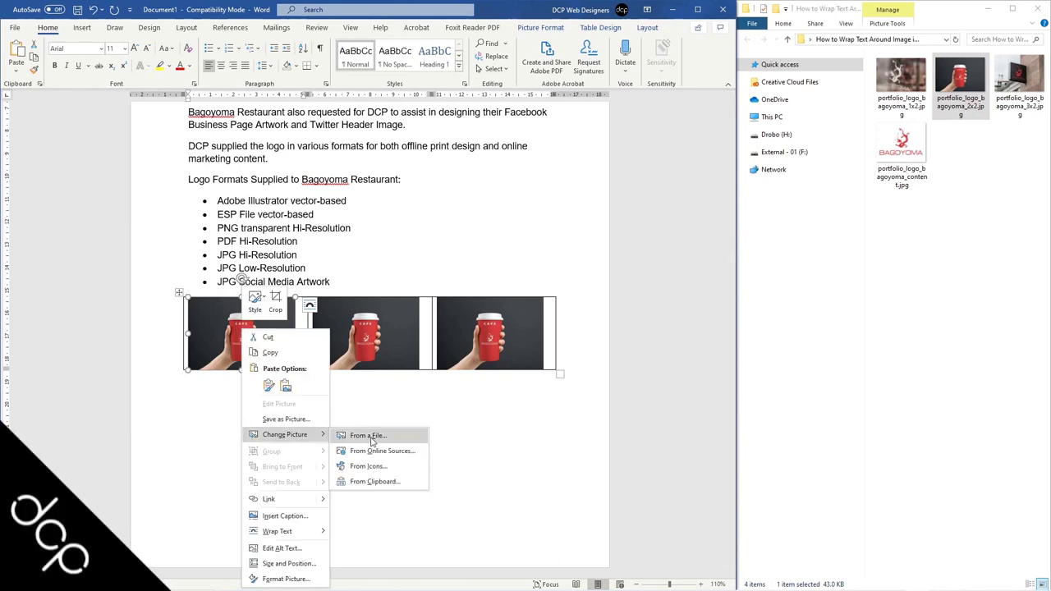
pyautogui.click(369, 436)
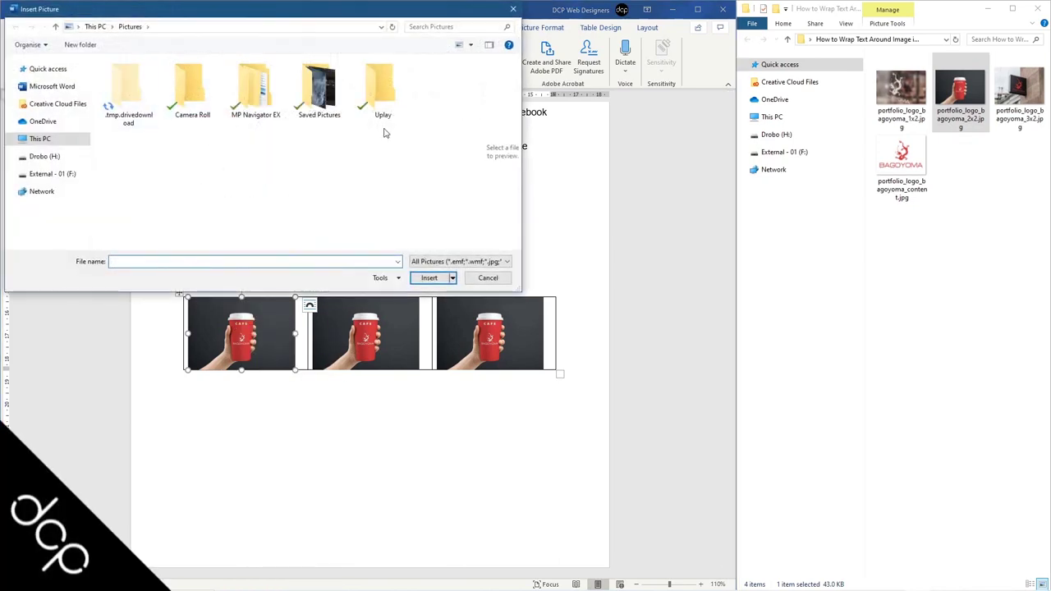
pyautogui.click(921, 41)
pyautogui.click(930, 43)
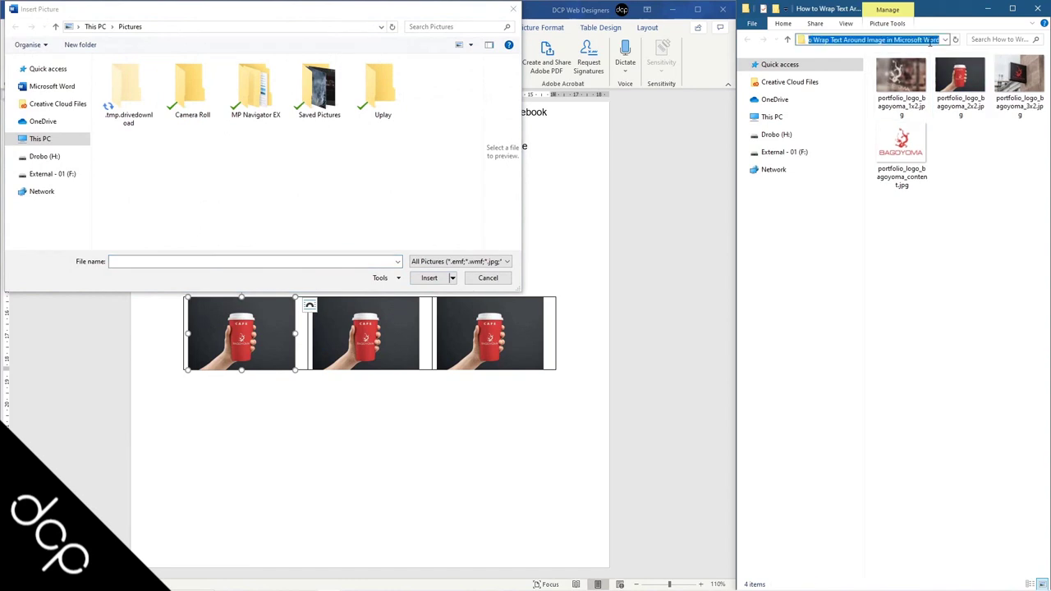
pyautogui.click(197, 27)
pyautogui.write('C:\\Users\\dcpwe\\Desktop\\How to Wrap Text Around Image in Microsoft Word')
pyautogui.hotkey('ctrl', 'a')
pyautogui.press('Return')
pyautogui.click(205, 78)
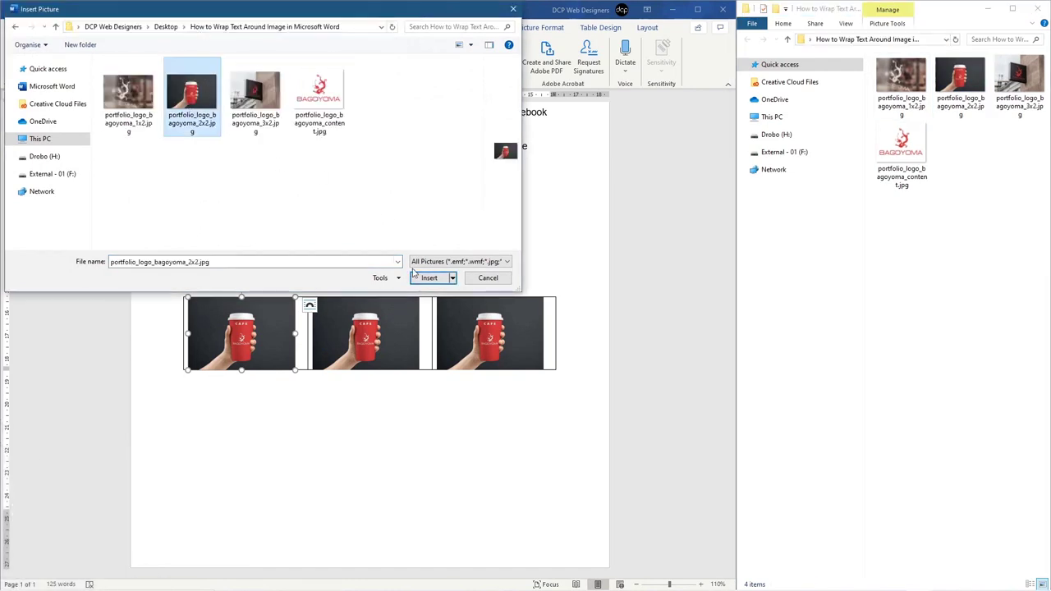
pyautogui.click(431, 278)
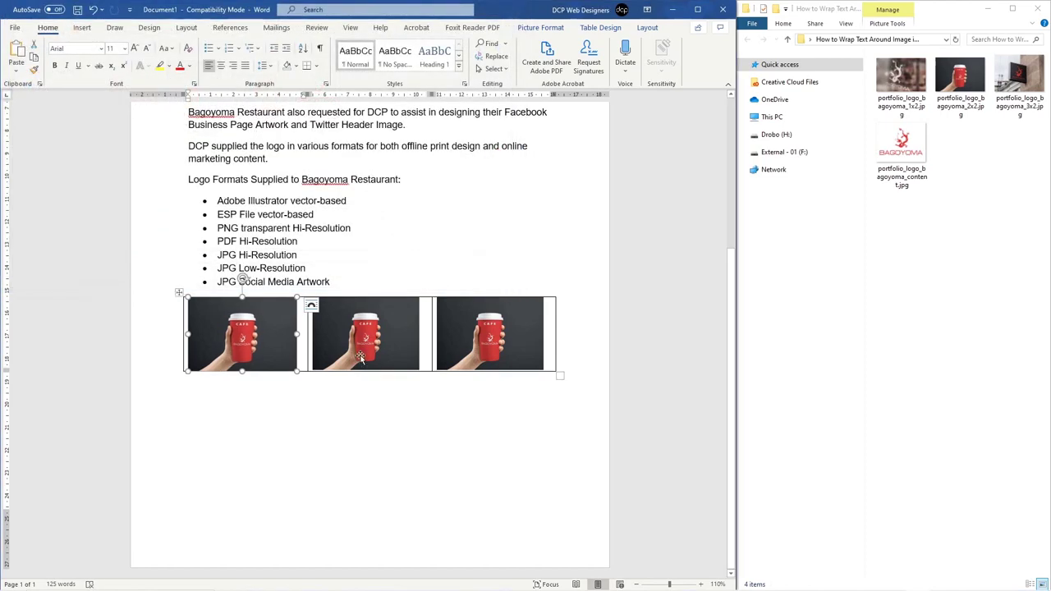
pyautogui.click(361, 359)
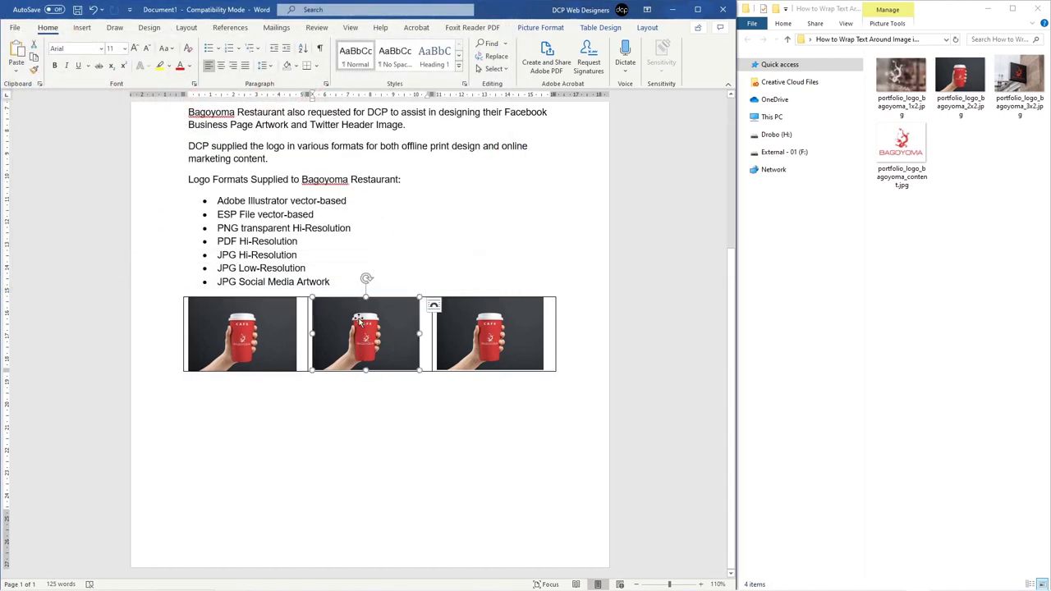
# Step: Enlarge the first cup photo by its corner handle so it fills its cell
pyautogui.rightClick(358, 319)
pyautogui.click(280, 339)
pyautogui.click(284, 348)
pyautogui.moveTo(297, 372)
pyautogui.mouseDown()
pyautogui.moveTo(333, 392)
pyautogui.moveTo(298, 376)
pyautogui.mouseUp()
pyautogui.click(312, 416)
# Step: Copy the enlarged photo into the middle cell and paste it over the third photo
pyautogui.click(259, 341)
pyautogui.moveTo(271, 340); pyautogui.dragTo(355, 330)
pyautogui.click(475, 330)
pyautogui.hotkey('ctrl', 'v')
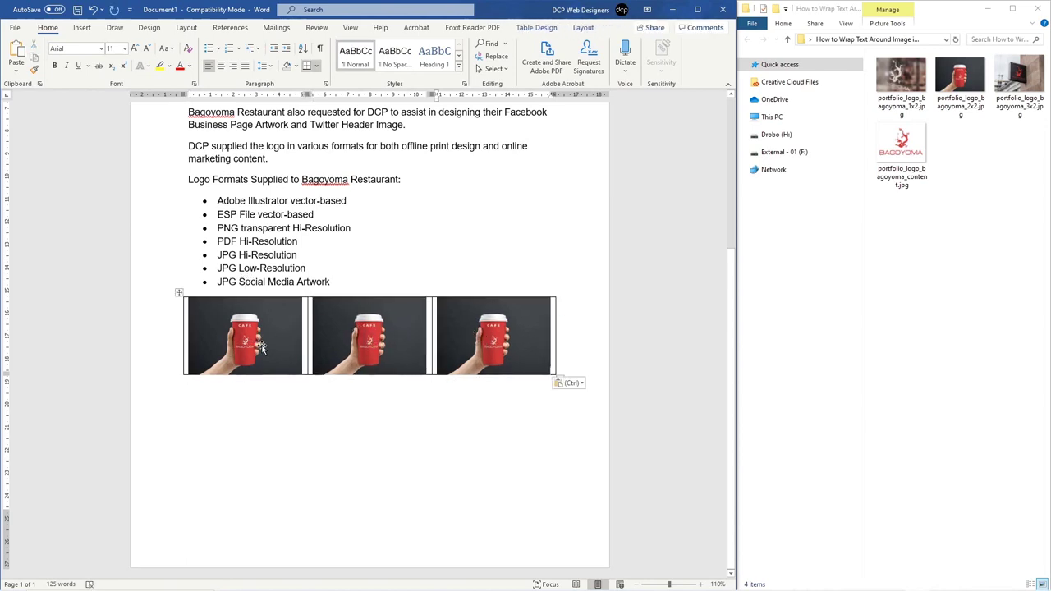
# Step: Re-insert portfolio_logo_bagoyoma_2x2.jpg as the first cell's picture
pyautogui.rightClick(261, 346)
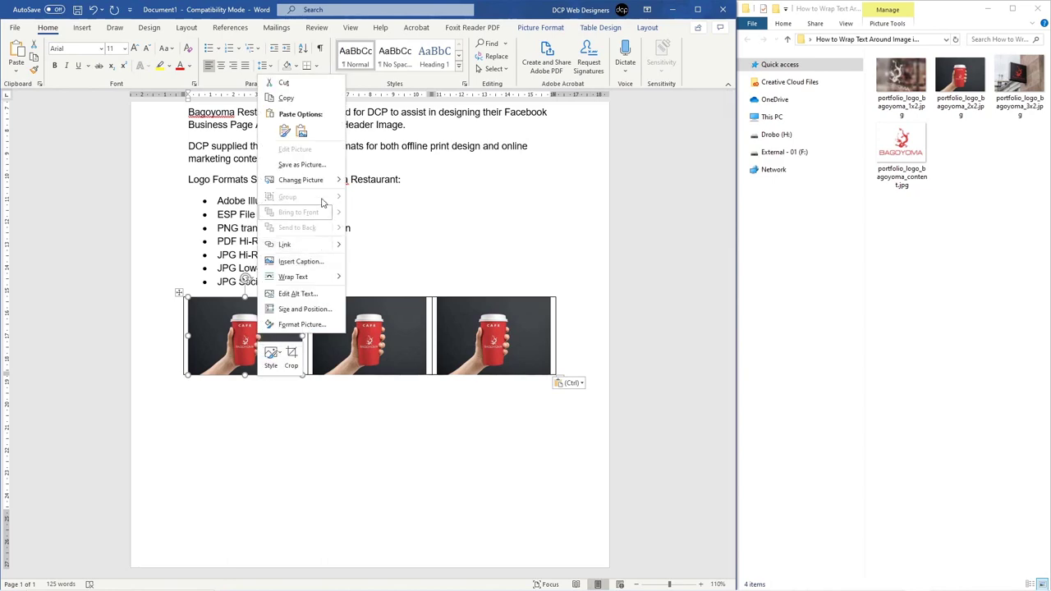
pyautogui.moveTo(329, 180)
pyautogui.click(374, 181)
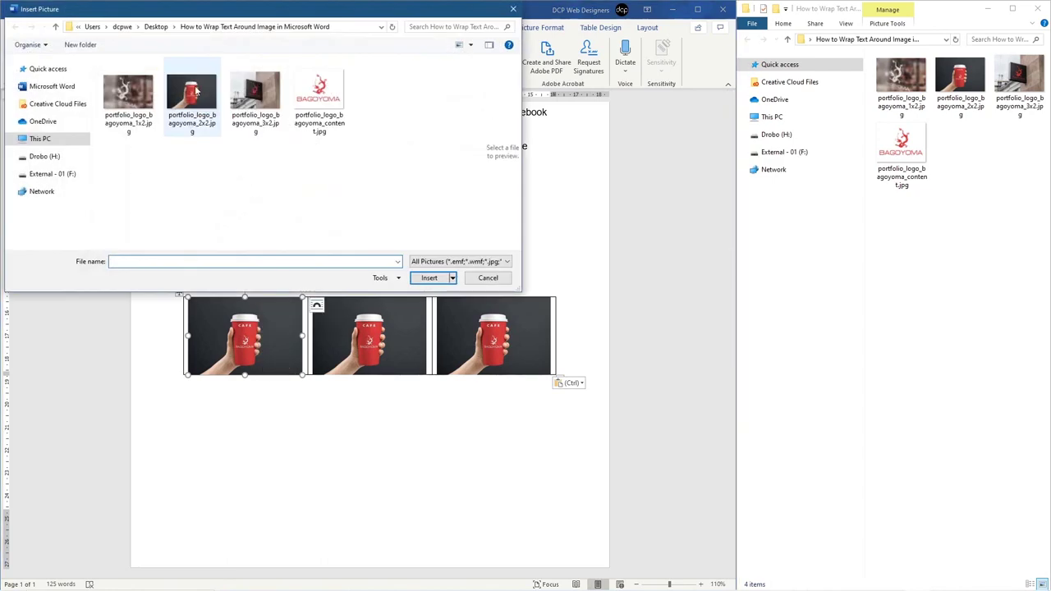
pyautogui.click(195, 92)
pyautogui.click(433, 278)
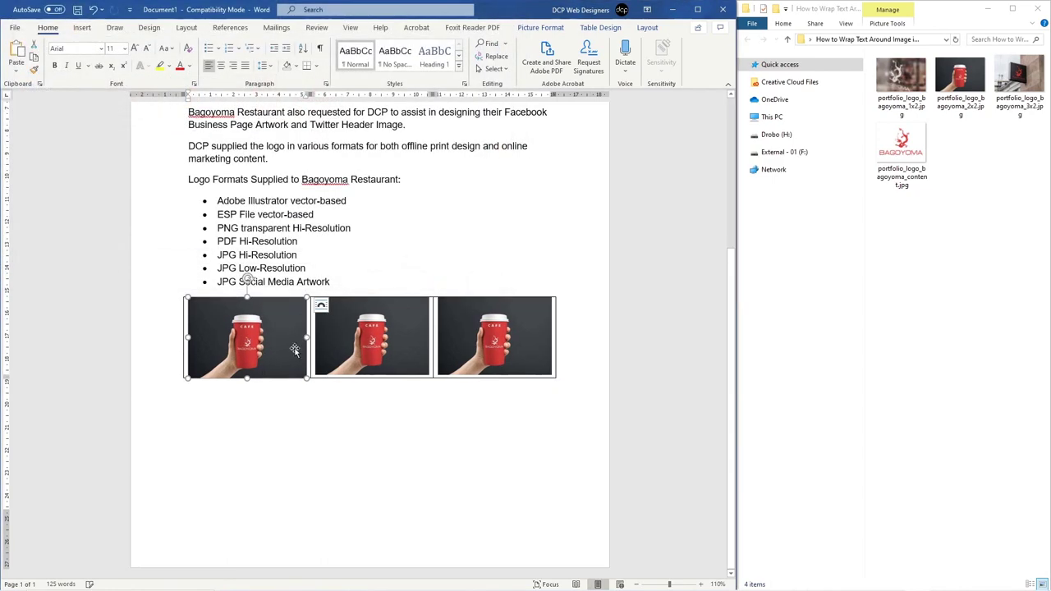
# Step: Replace the middle photo with the dragon shop-sign image portfolio_logo_bagoyoma_3x2.jpg
pyautogui.click(311, 400)
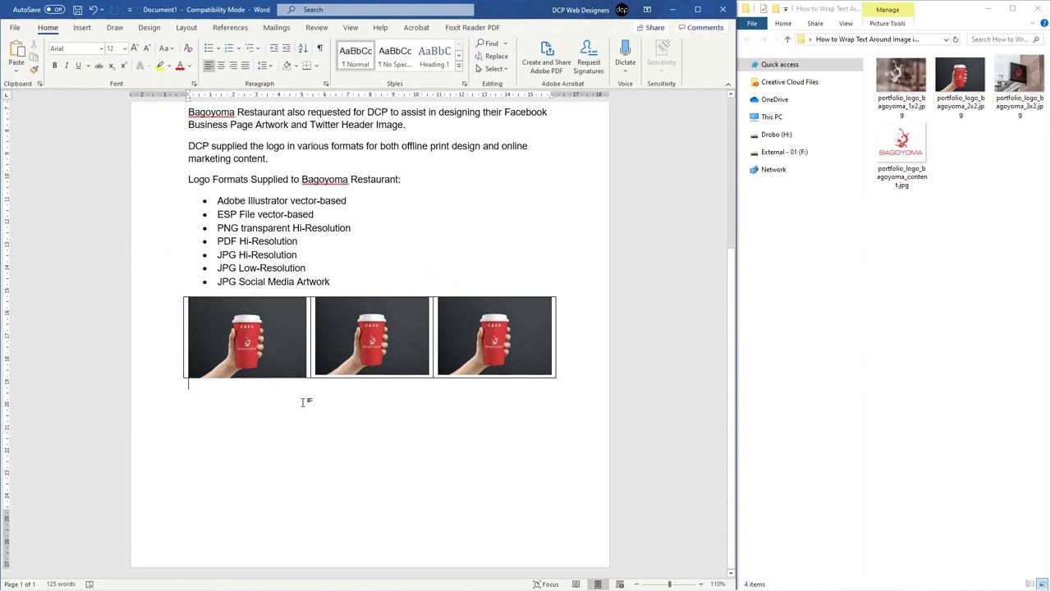
pyautogui.click(345, 320)
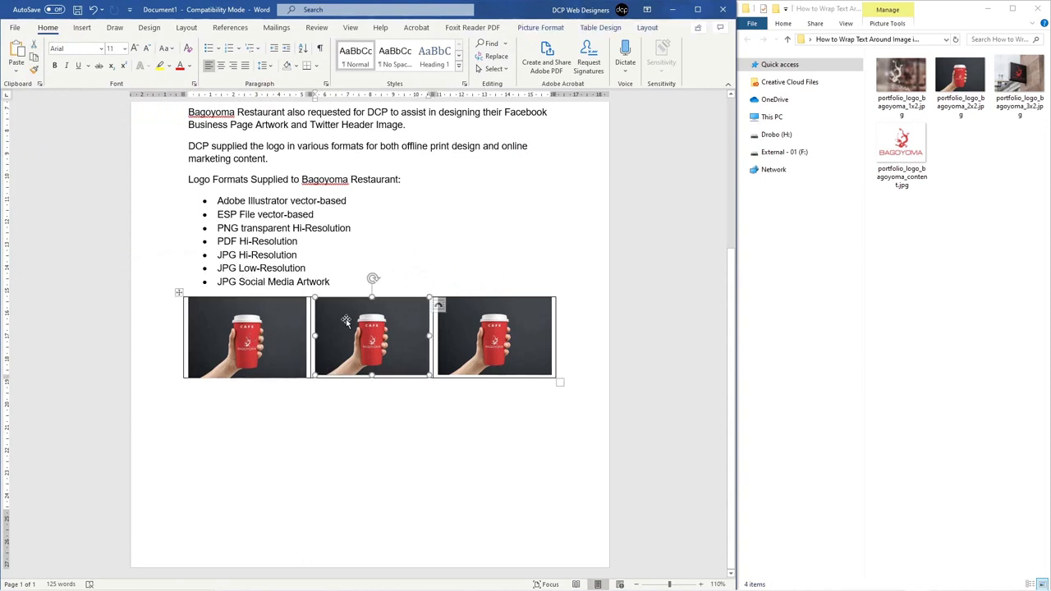
pyautogui.rightClick(346, 319)
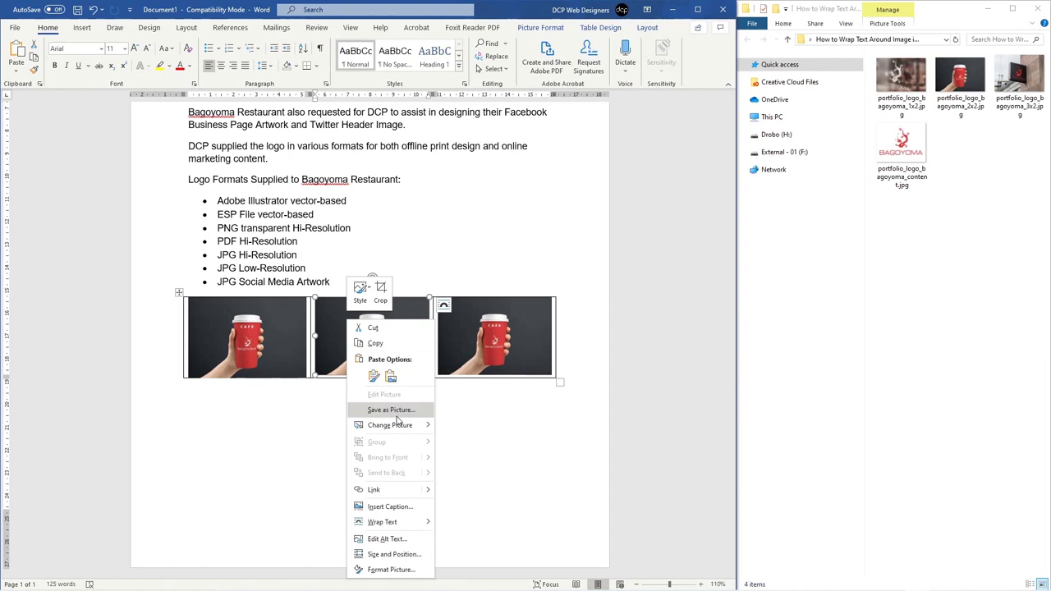
pyautogui.moveTo(403, 424)
pyautogui.click(463, 425)
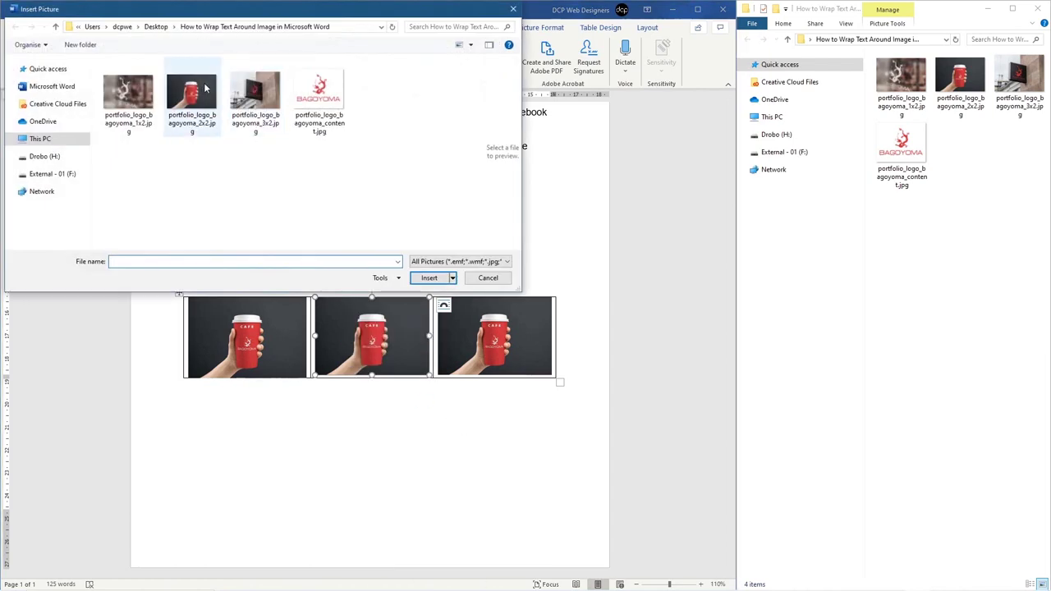
pyautogui.click(255, 92)
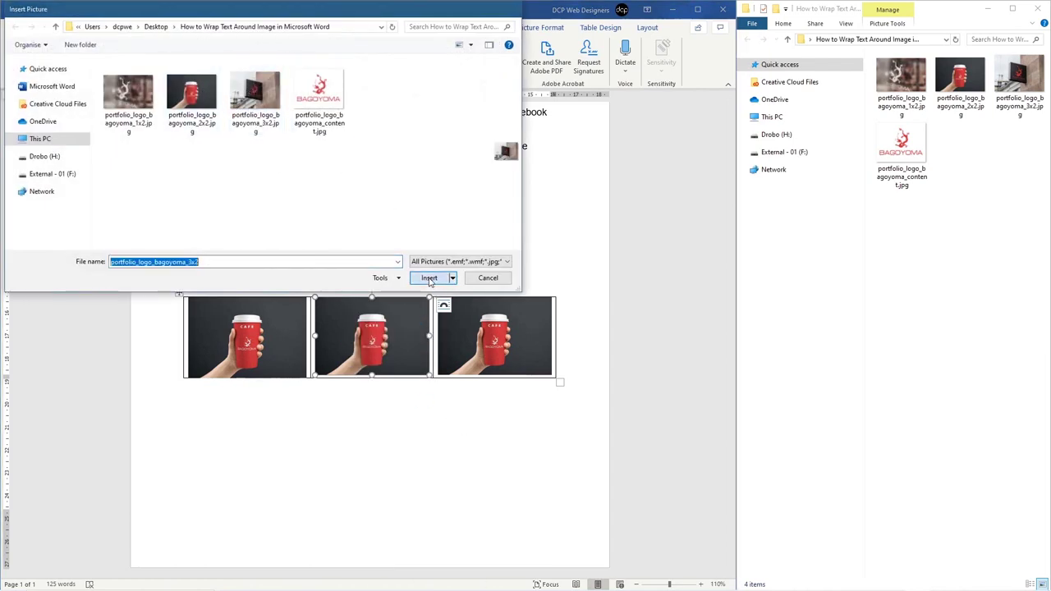
pyautogui.click(430, 278)
# Step: Replace the third photo with portfolio_logo_bagoyoma_1x2.jpg, then select the whole photo table
pyautogui.click(491, 330)
pyautogui.rightClick(490, 330)
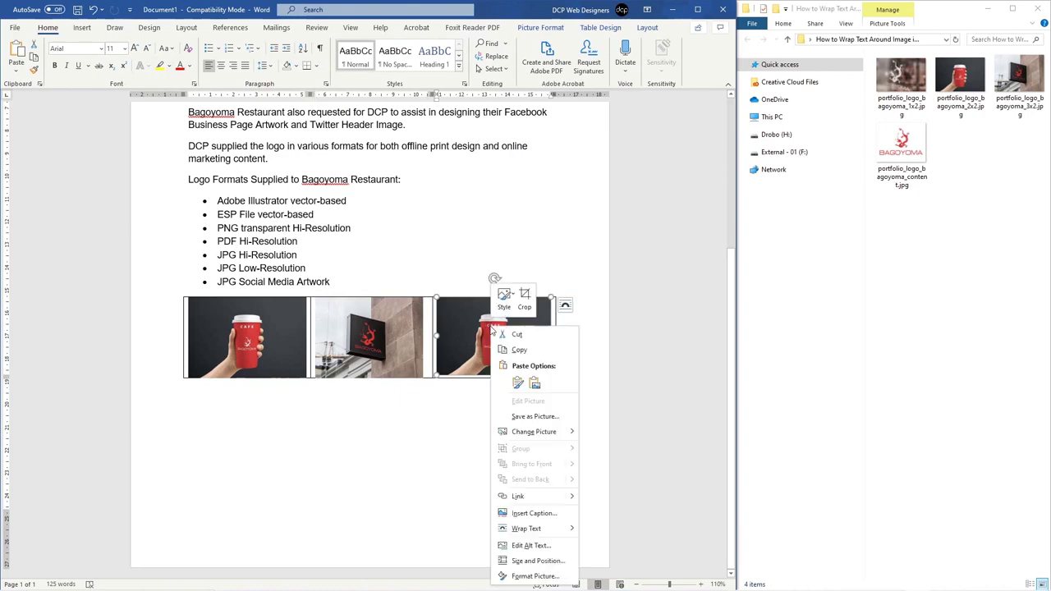
pyautogui.moveTo(530, 431)
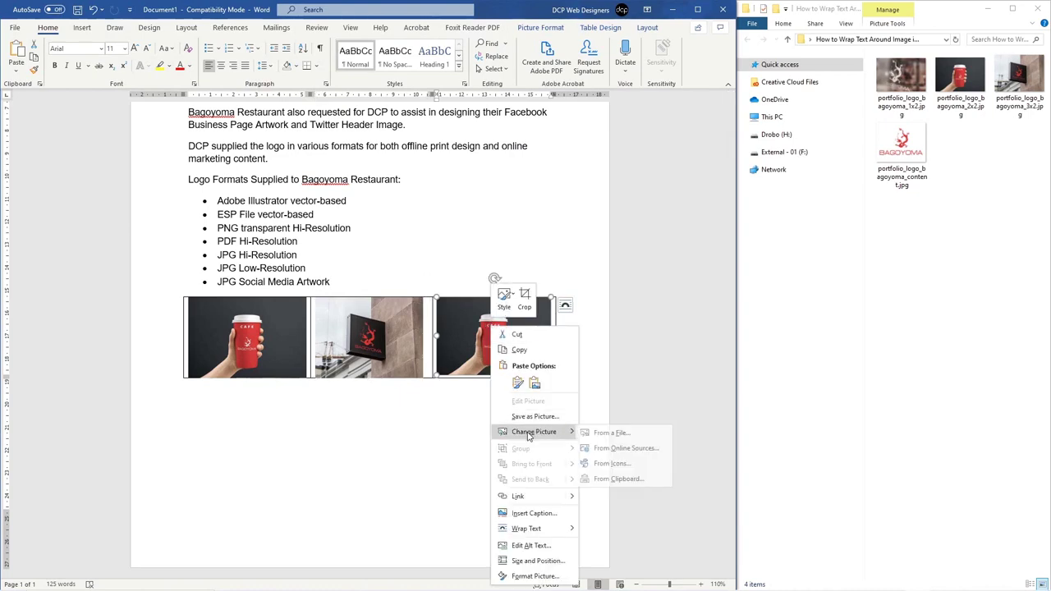
pyautogui.click(590, 432)
pyautogui.click(128, 92)
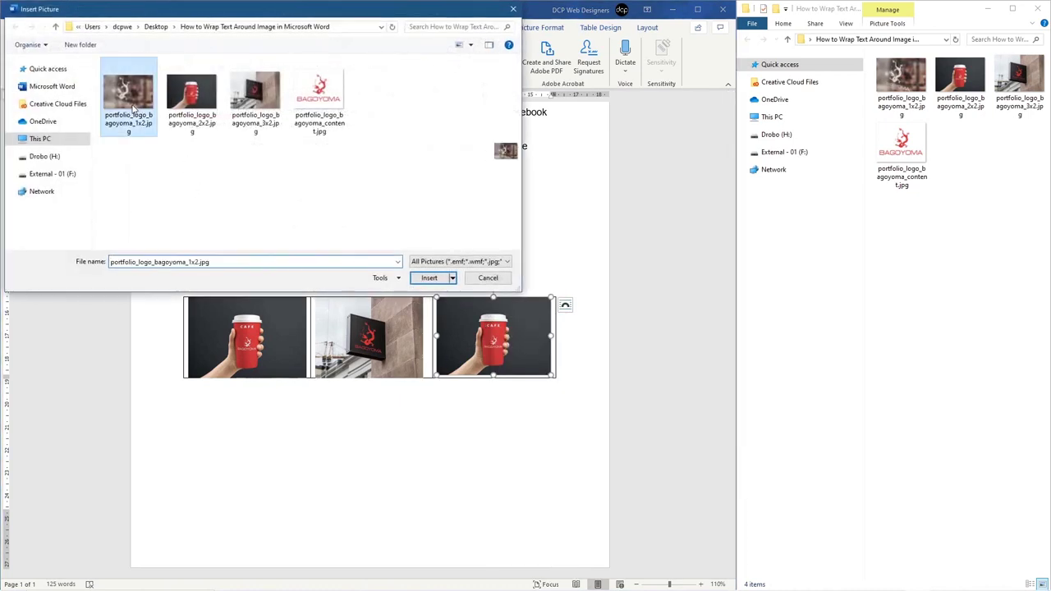
pyautogui.click(430, 277)
pyautogui.click(403, 456)
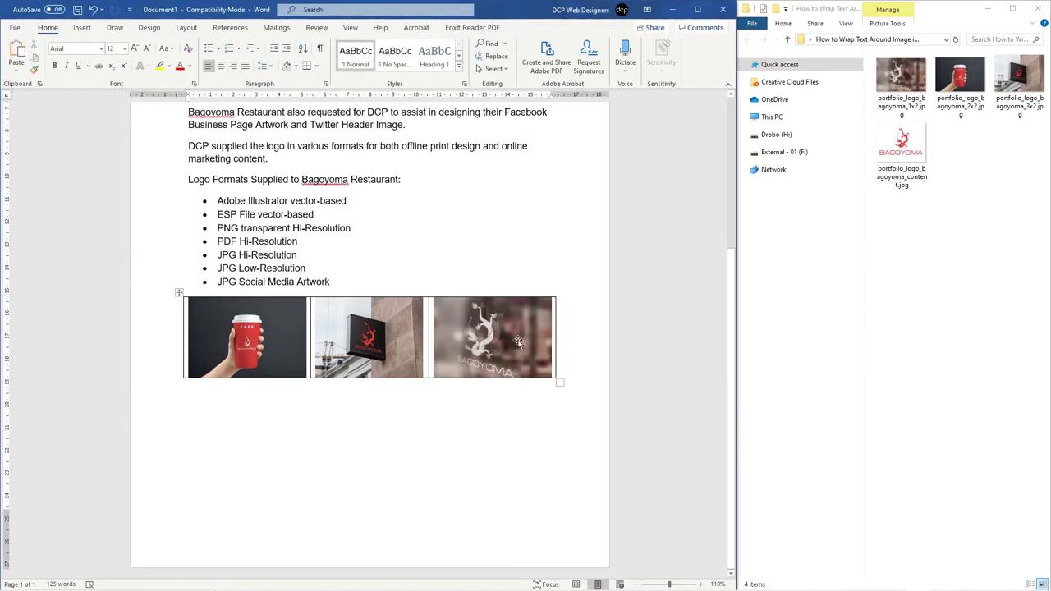
pyautogui.click(180, 294)
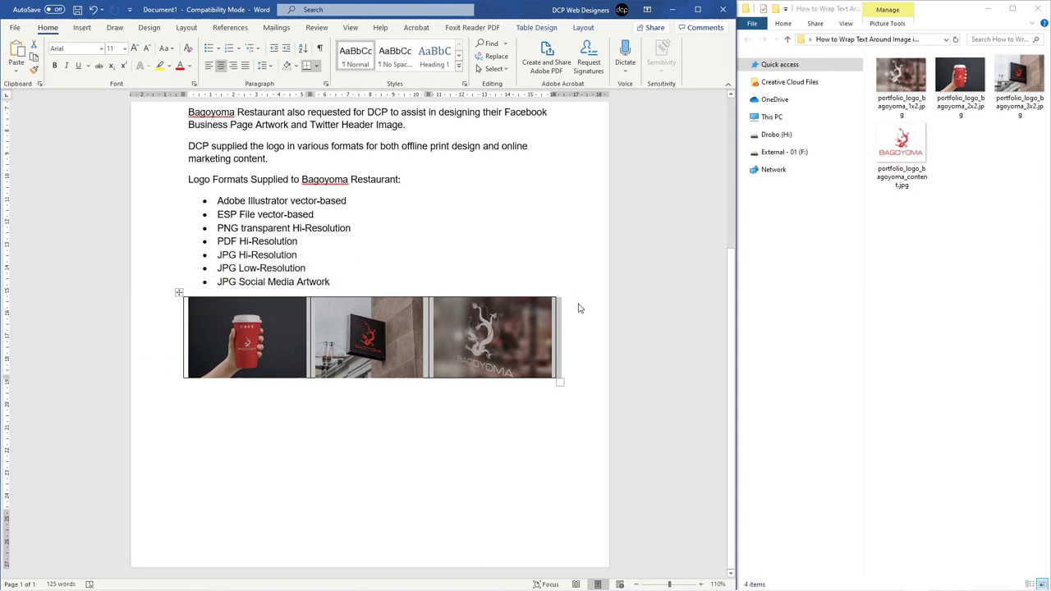
# Step: Apply No Border to the selected three-photo table
pyautogui.click(316, 66)
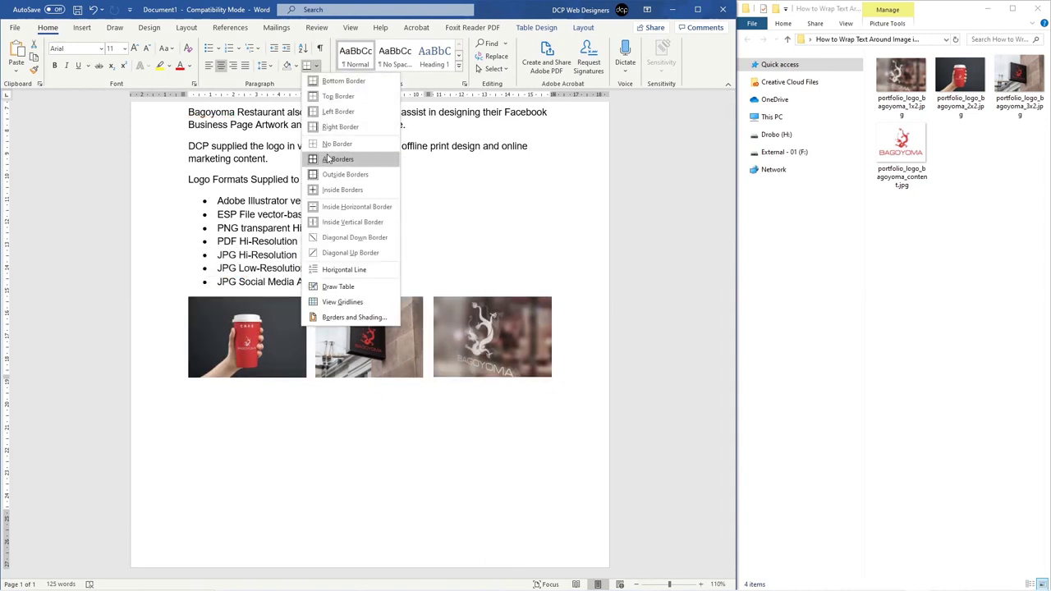
pyautogui.click(334, 144)
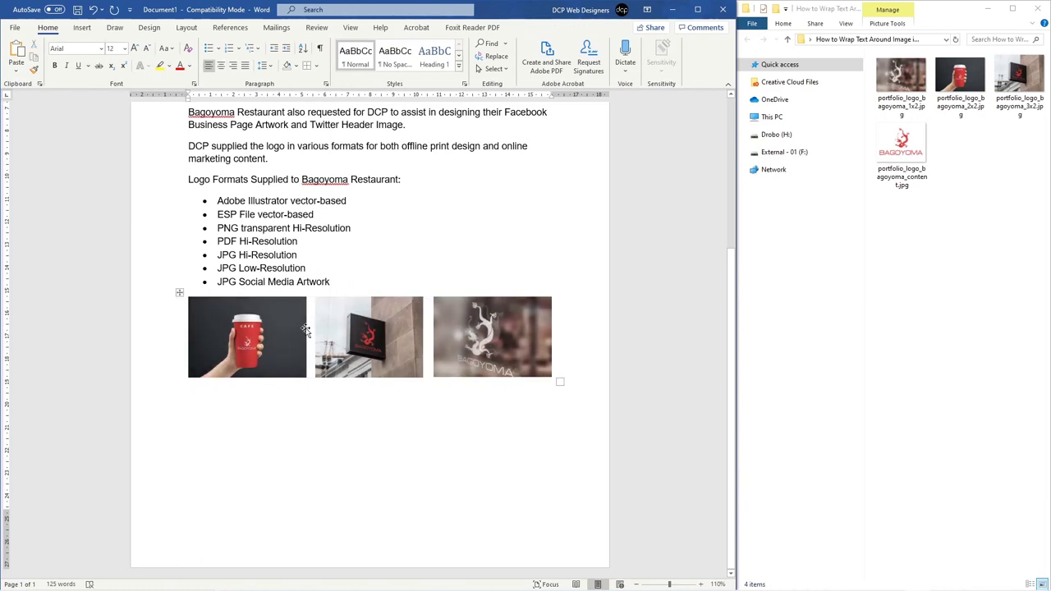
pyautogui.scroll(5, 389, 315)
pyautogui.scroll(-2, 375, 246)
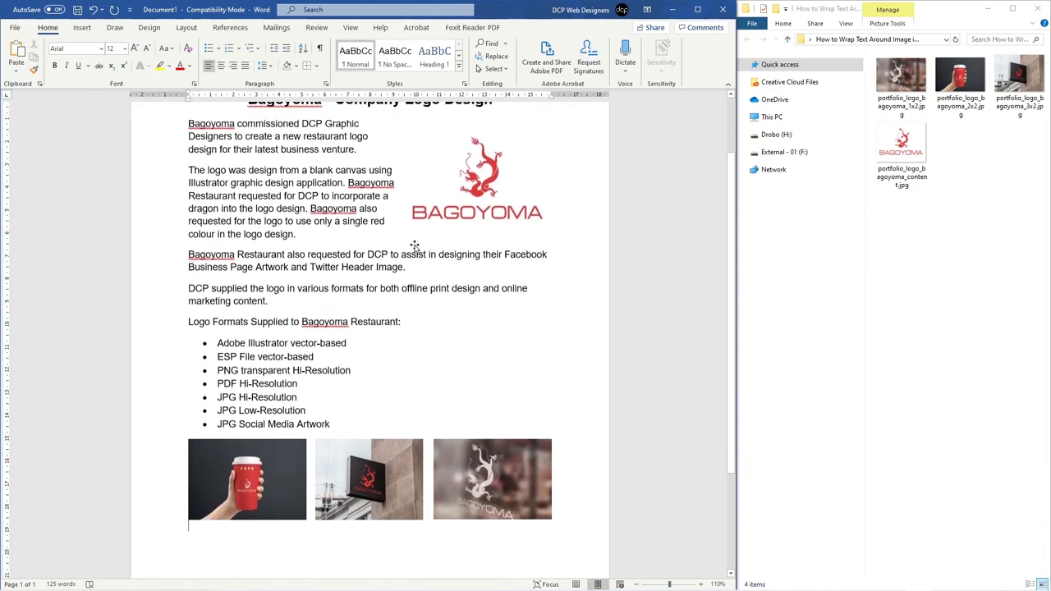
# Step: Point the Save As dialog at the How to Wrap Text Around Image in Microsoft Word folder
pyautogui.click(15, 27)
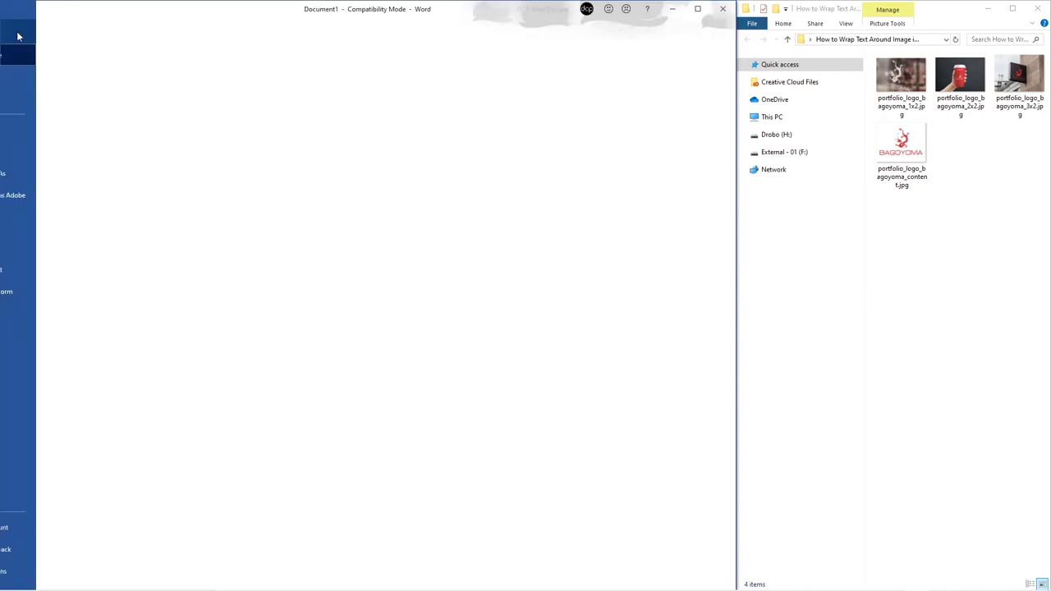
pyautogui.click(32, 174)
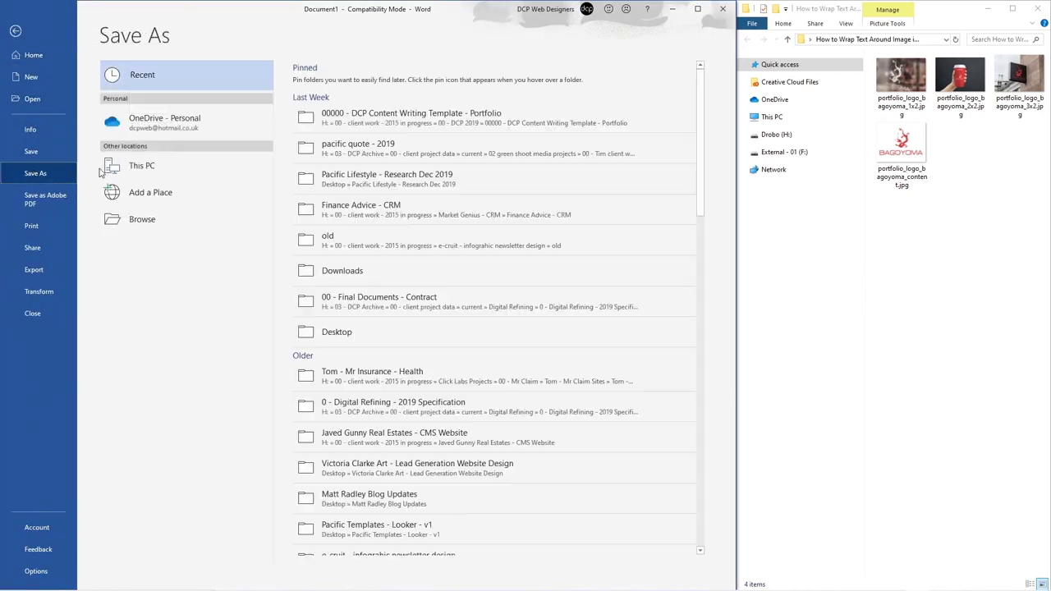
pyautogui.click(151, 171)
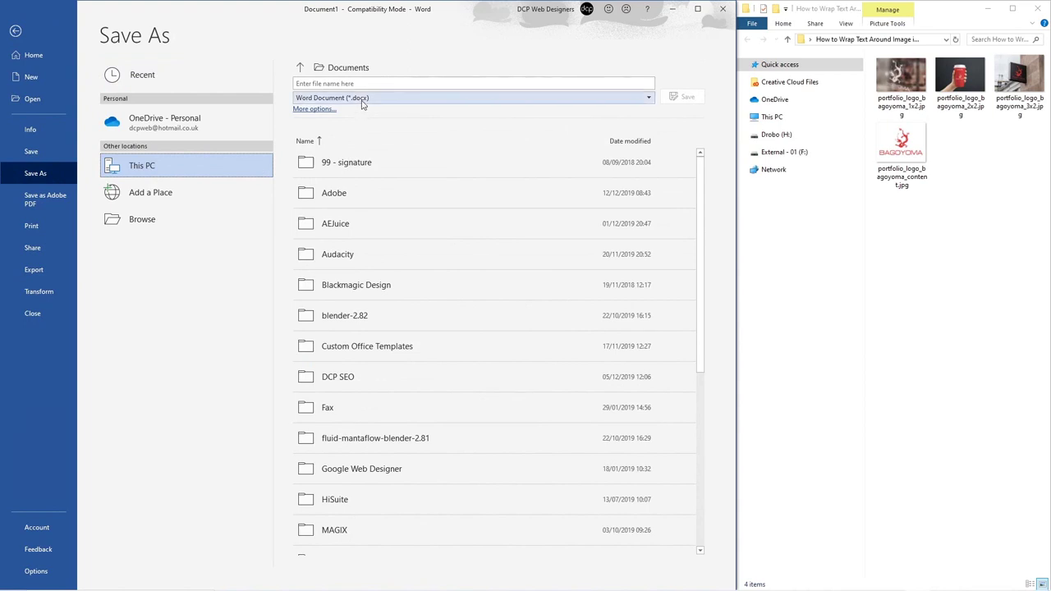
pyautogui.click(315, 109)
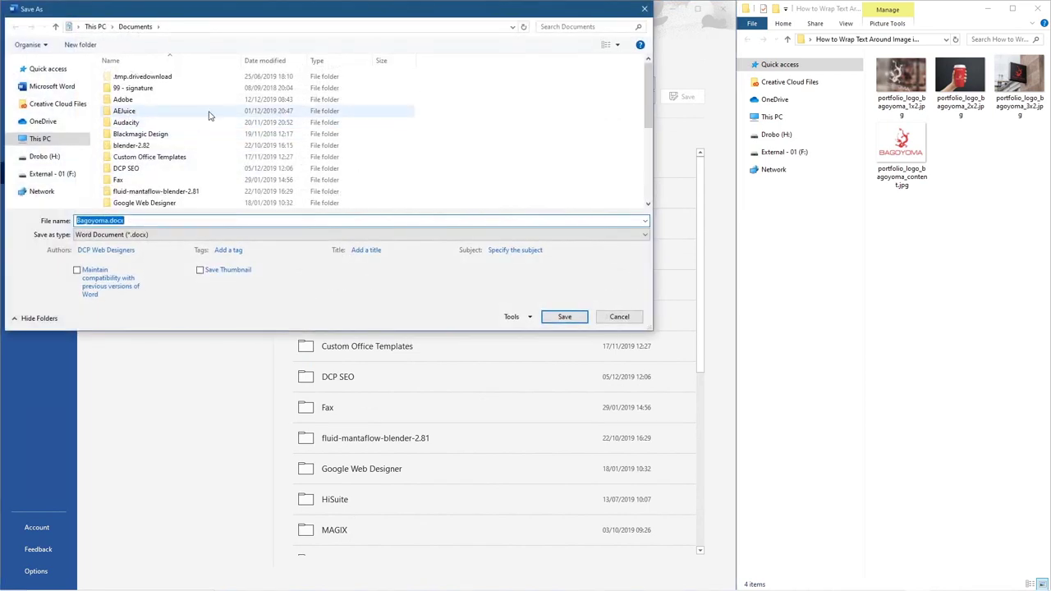
pyautogui.click(919, 41)
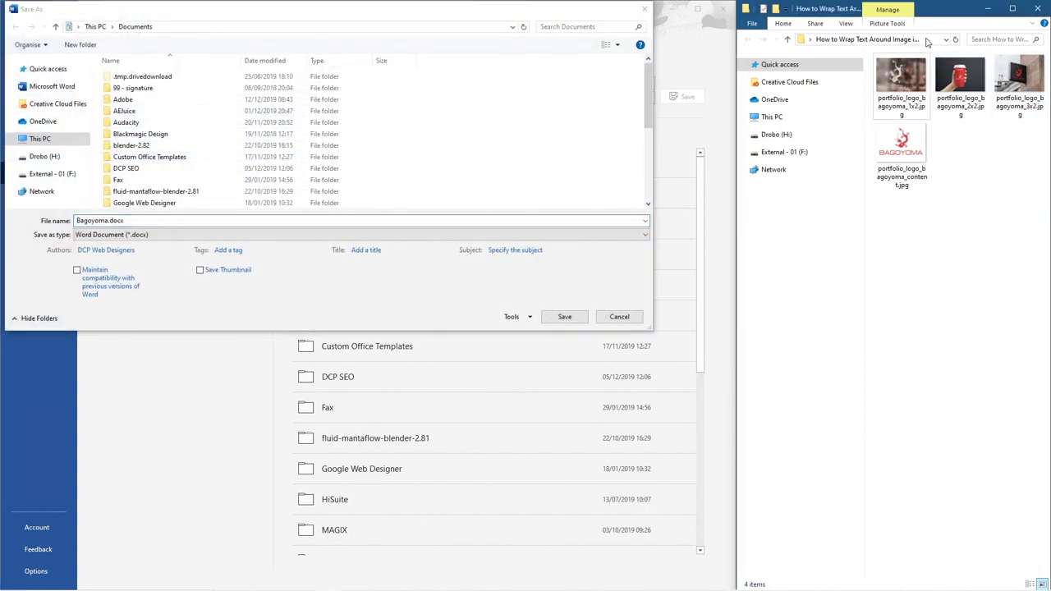
pyautogui.click(225, 40)
pyautogui.click(278, 27)
pyautogui.write('C:\\Users\\dcpwe\\Desktop\\How to Wrap Text Around Image in Microsoft Word')
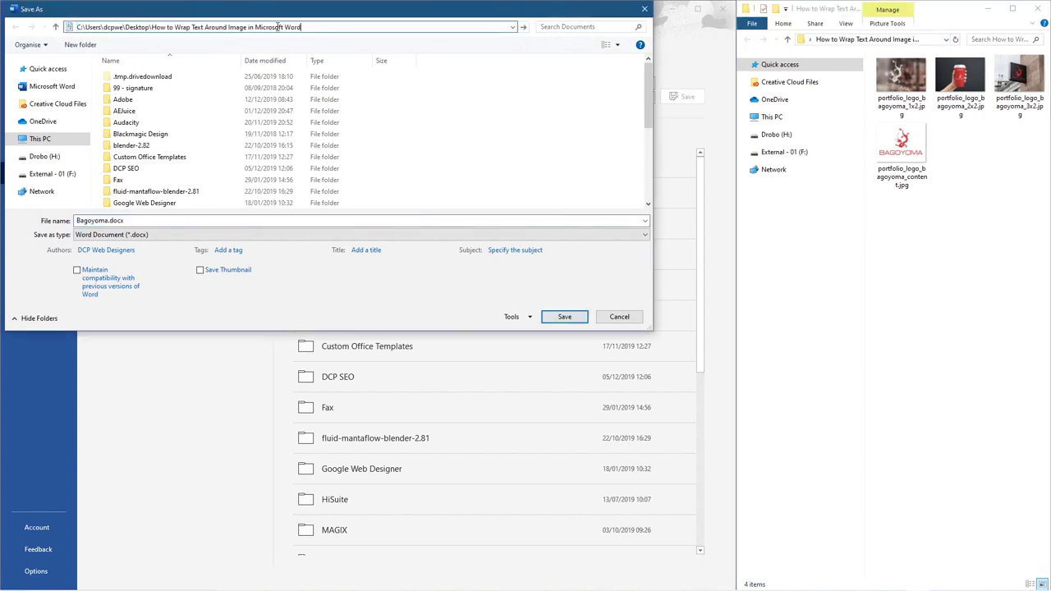
pyautogui.press('Return')
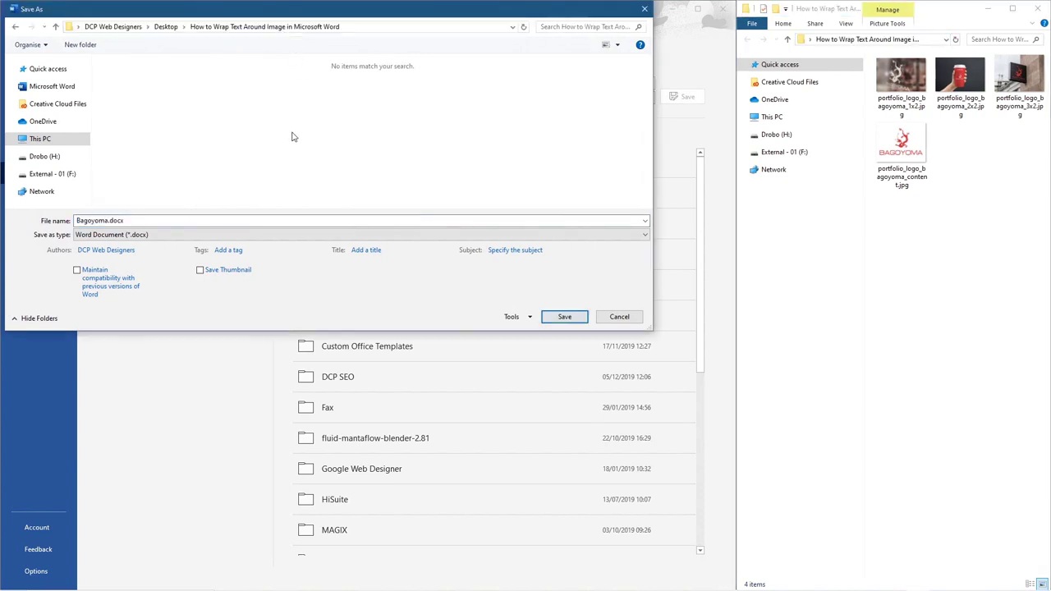
# Step: Name the file 'Bagoyoma Logo Design - 01' and save it
pyautogui.click(114, 220)
pyautogui.click(135, 220)
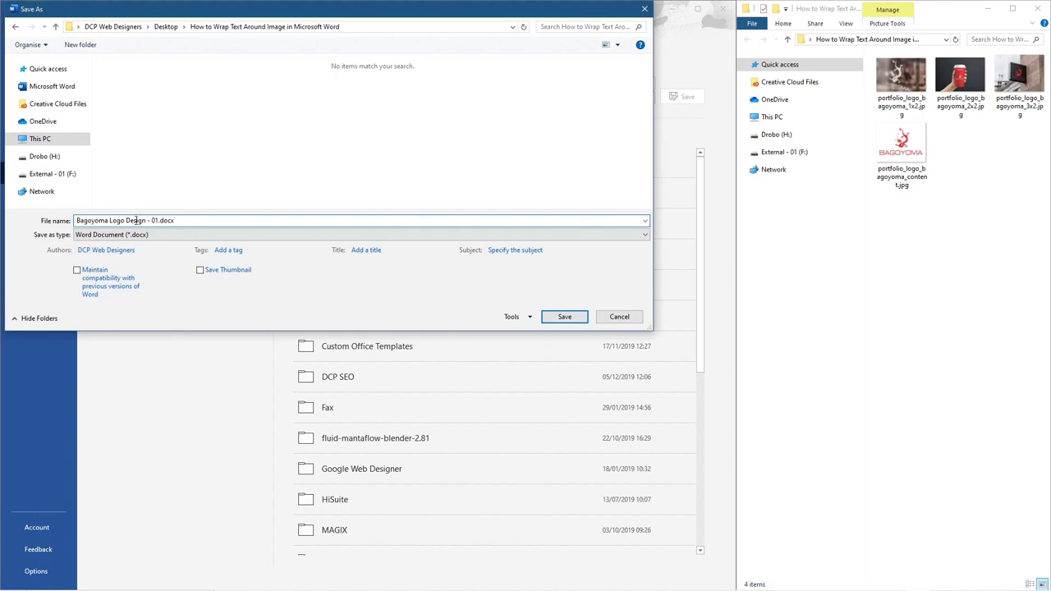
pyautogui.click(564, 317)
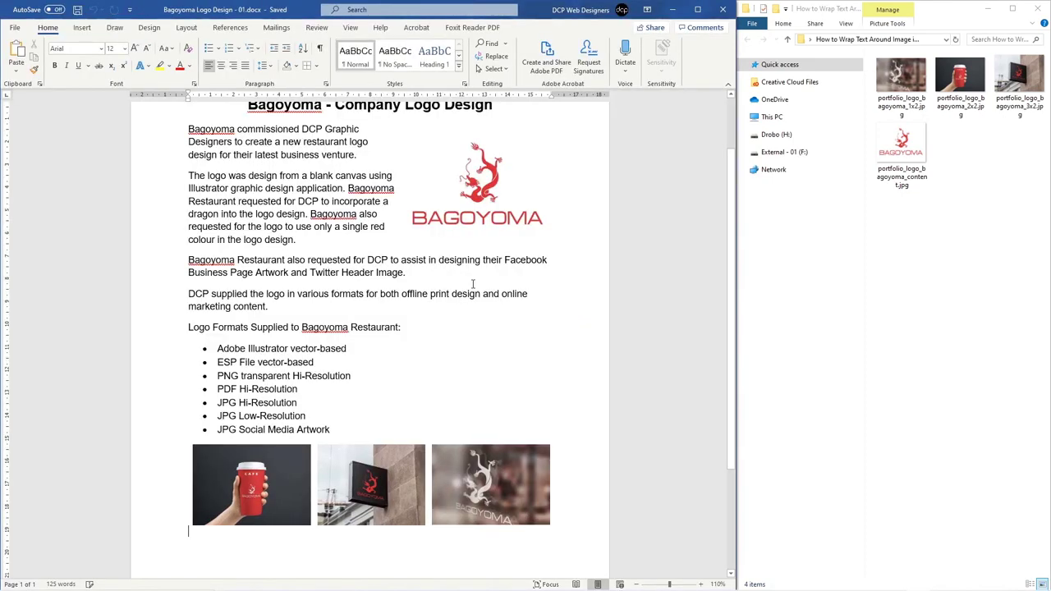
# Step: Export via Save as Adobe PDF, keeping the suggested name 'Bagoyoma Logo Design - 01.pdf'
pyautogui.scroll(1, 411, 285)
pyautogui.scroll(-5, 345, 411)
pyautogui.scroll(5, 328, 394)
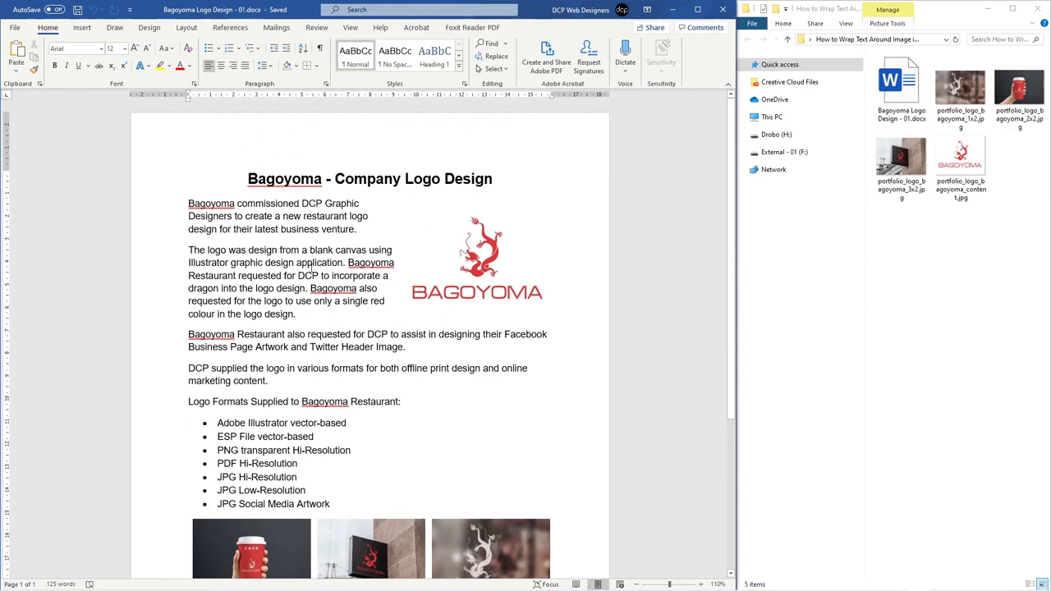
pyautogui.scroll(-5, 386, 288)
pyautogui.scroll(5, 348, 265)
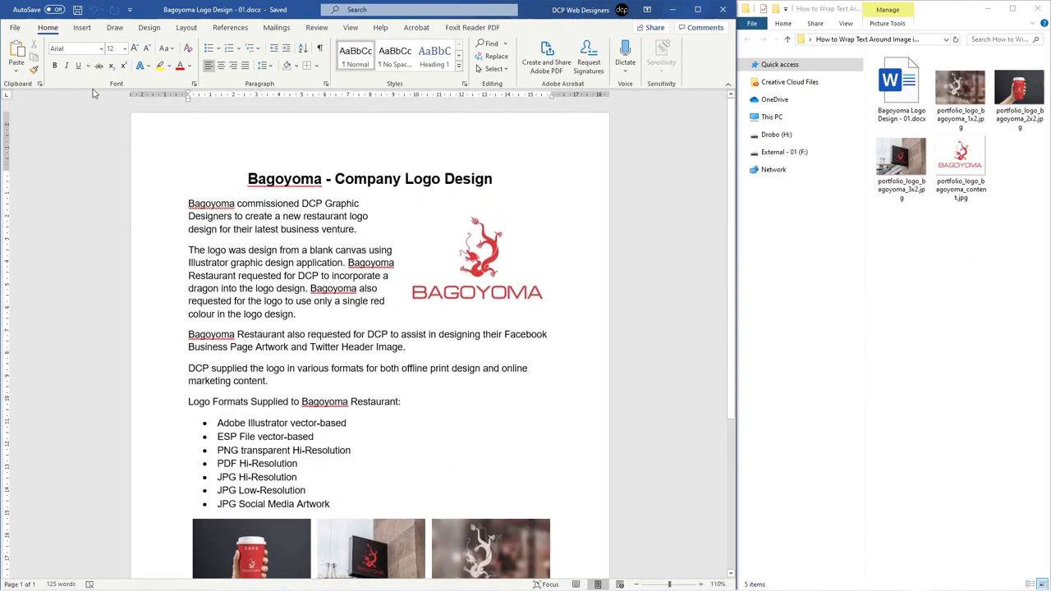
pyautogui.click(15, 27)
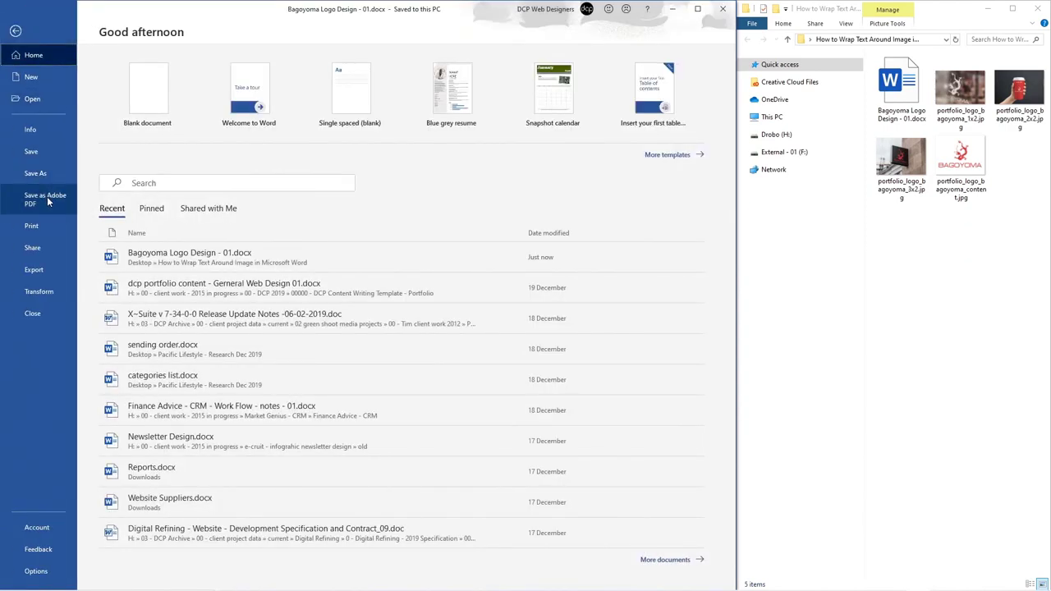
pyautogui.click(47, 197)
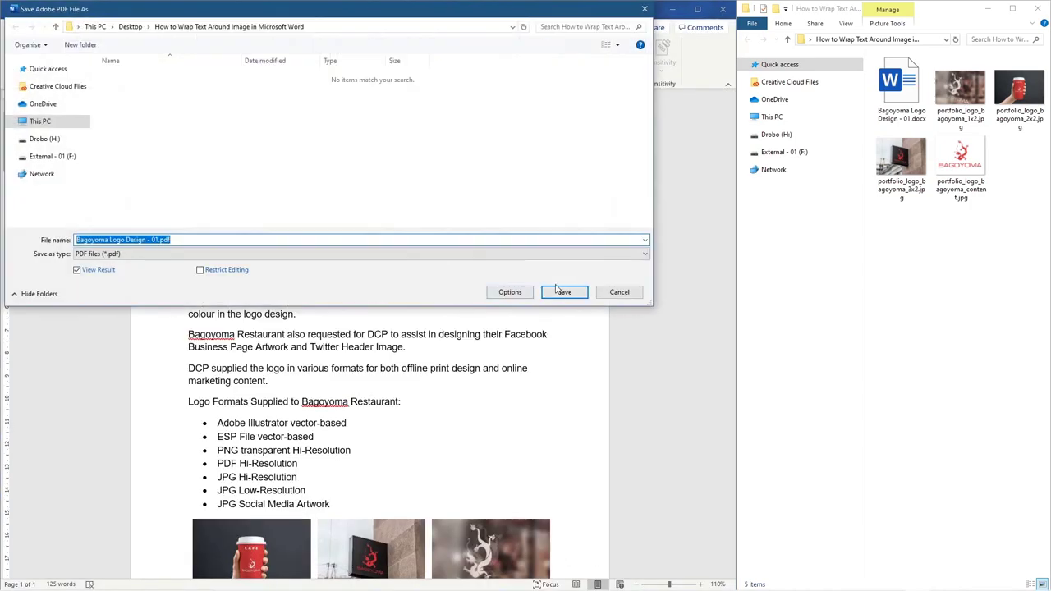
pyautogui.click(566, 292)
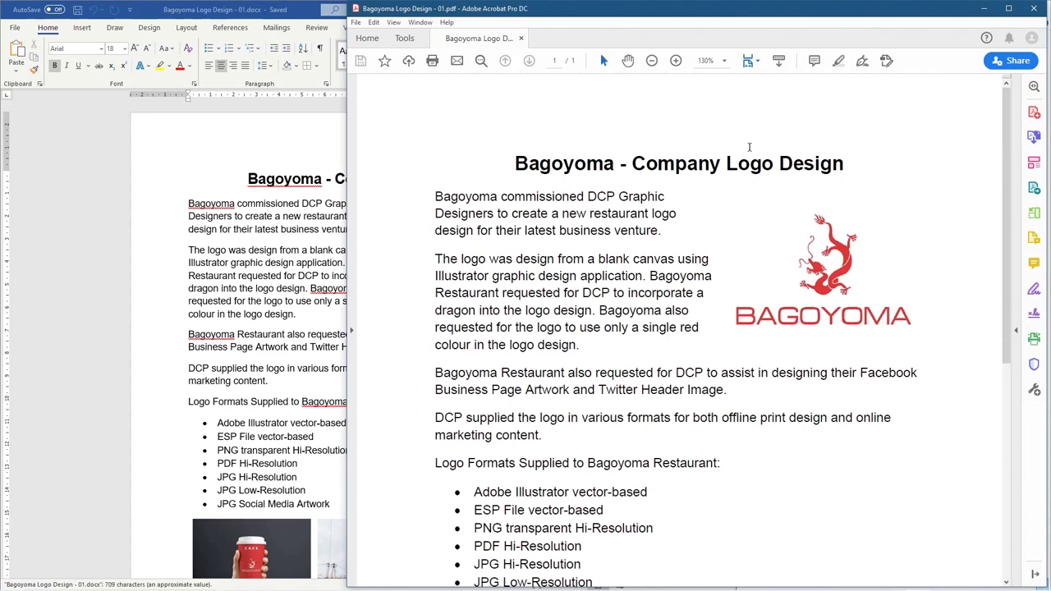
# Step: In Acrobat, test-select the logo and paragraph text, then resize the window to show the full page
pyautogui.scroll(-5, 652, 292)
pyautogui.scroll(5, 645, 298)
pyautogui.moveTo(516, 161); pyautogui.dragTo(821, 312)
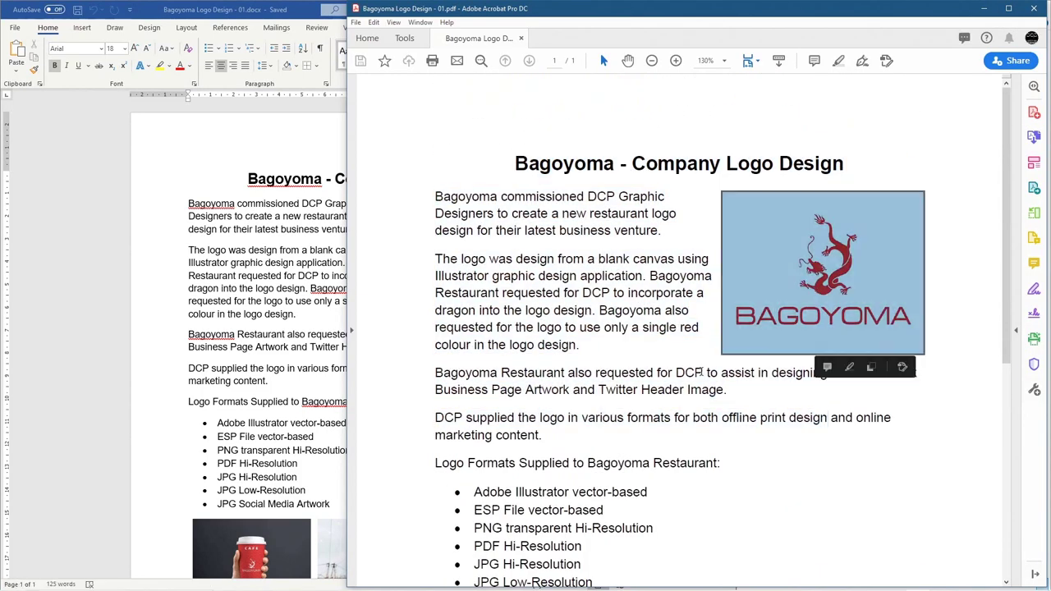
pyautogui.click(358, 279)
pyautogui.moveTo(501, 197); pyautogui.dragTo(538, 461)
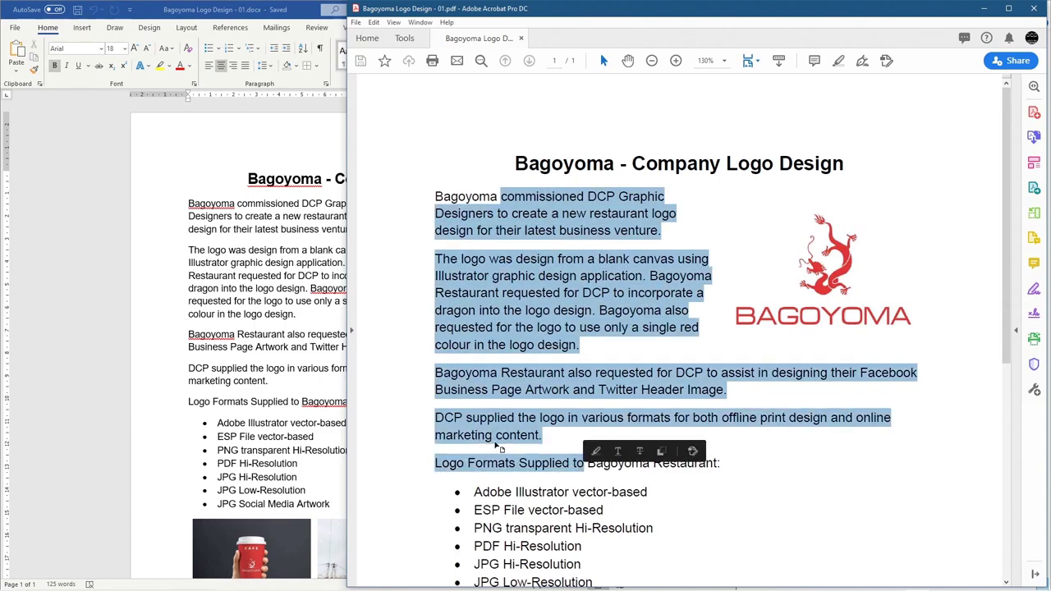
pyautogui.moveTo(350, 345); pyautogui.dragTo(527, 435)
# Step: Close Acrobat and recheck the BAGOYOMA logo wrapping and the photo row in Word
pyautogui.click(1033, 8)
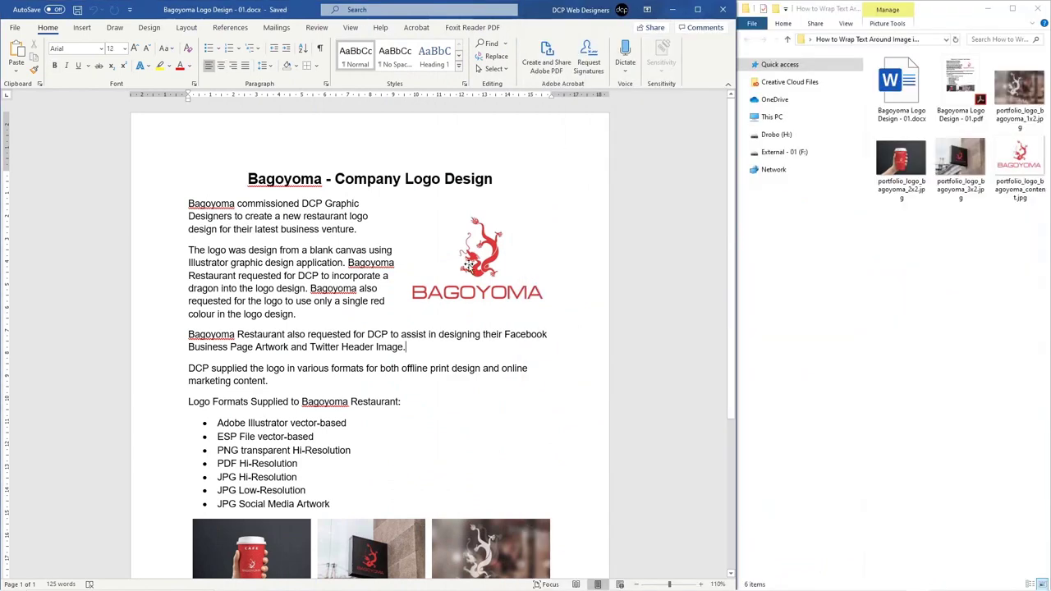
pyautogui.click(492, 251)
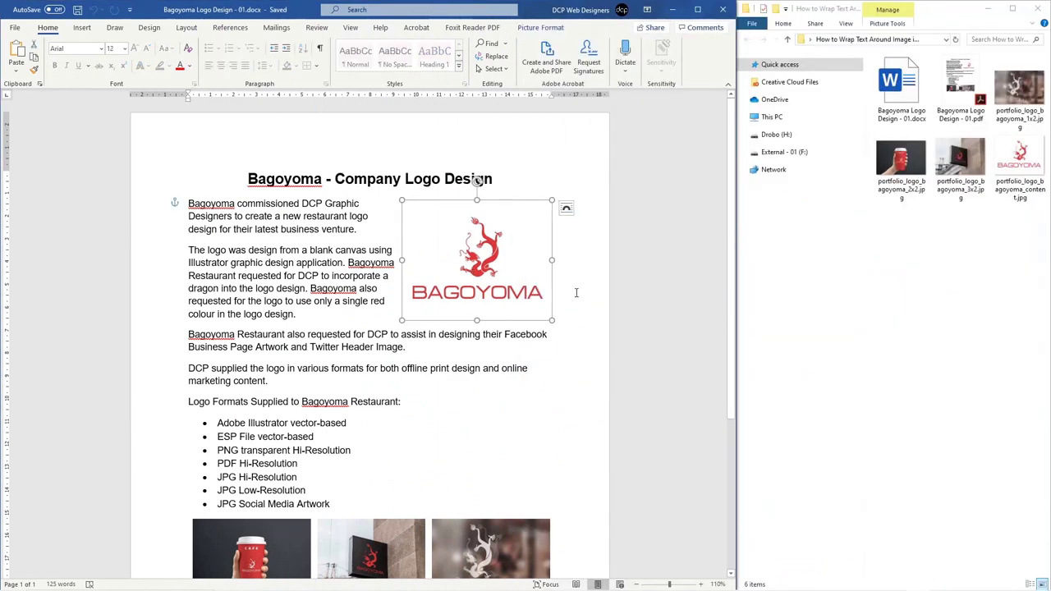
pyautogui.scroll(-5, 564, 300)
pyautogui.scroll(1, 435, 403)
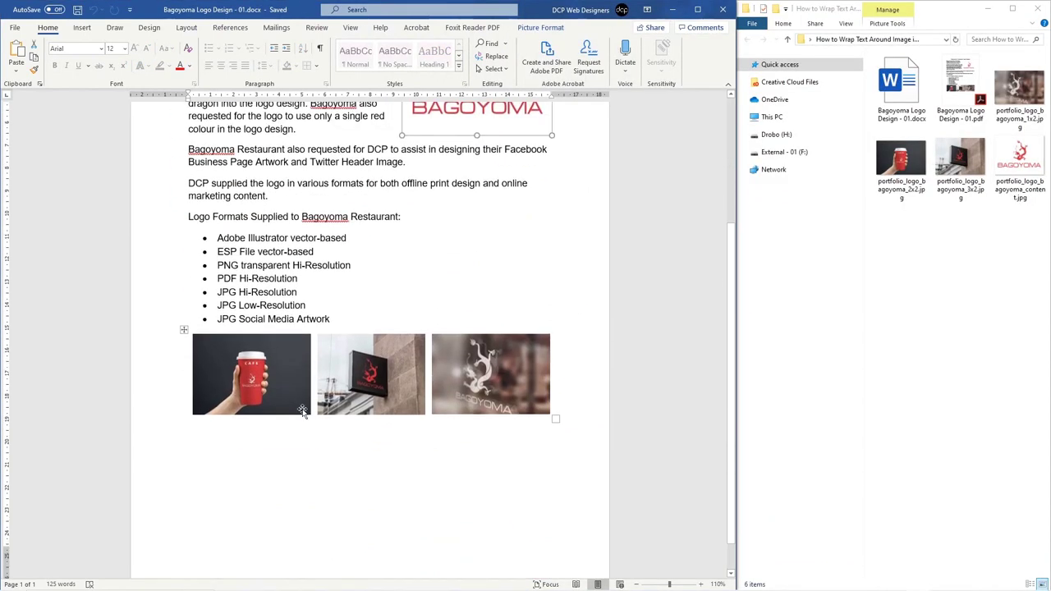
pyautogui.click(132, 360)
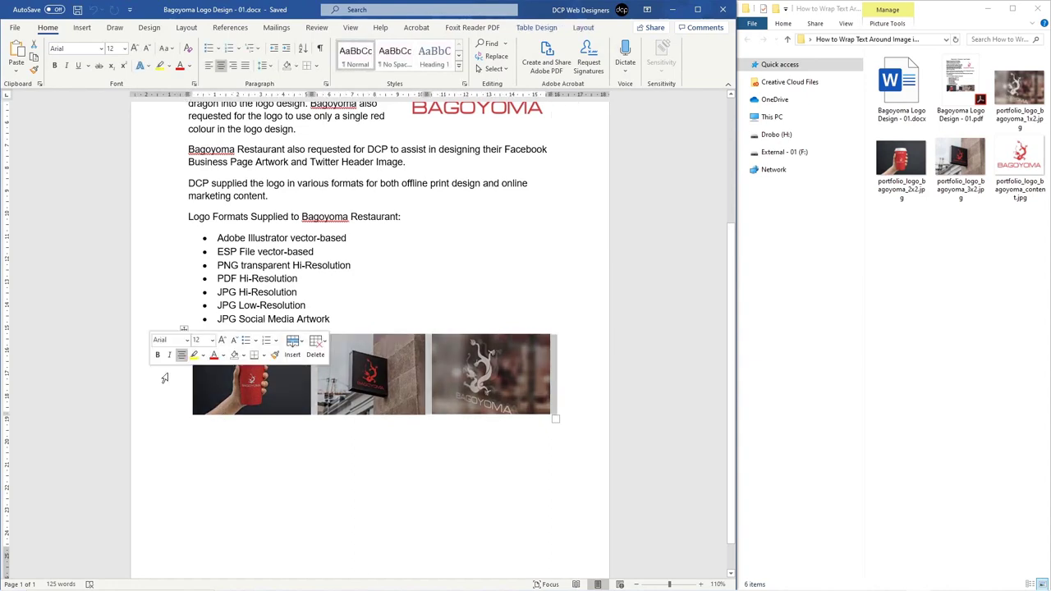
pyautogui.click(357, 462)
pyautogui.scroll(4, 376, 320)
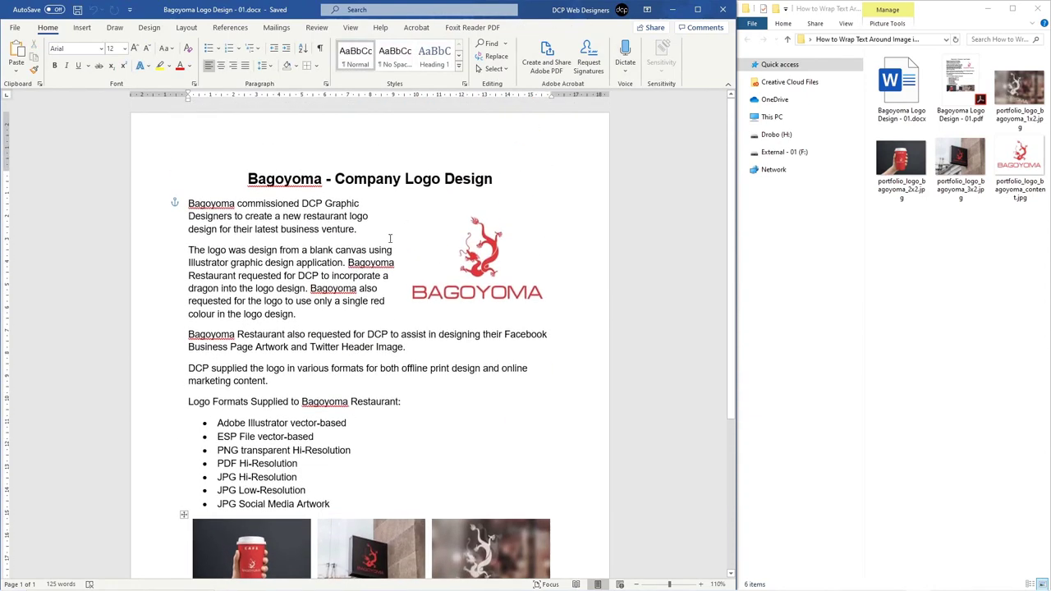
# Step: Close File Explorer and the Word document window
pyautogui.click(1036, 9)
pyautogui.click(706, 175)
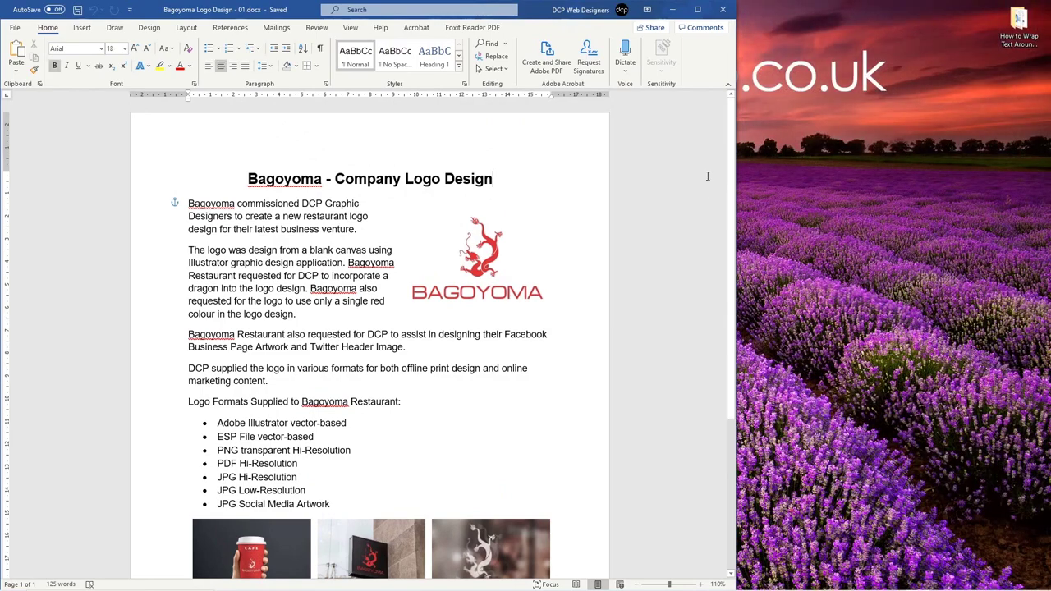
pyautogui.click(723, 9)
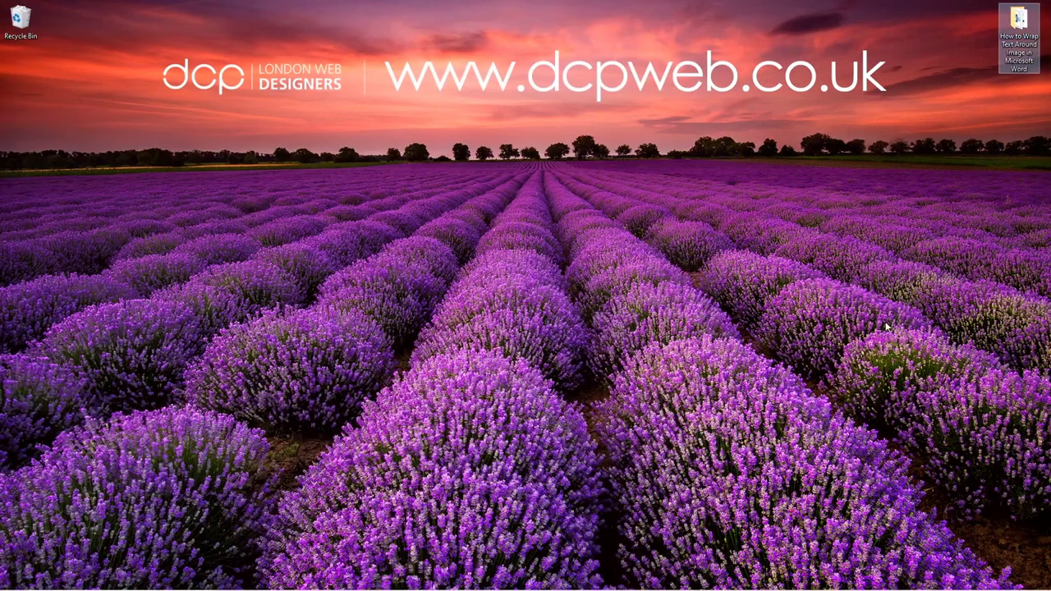